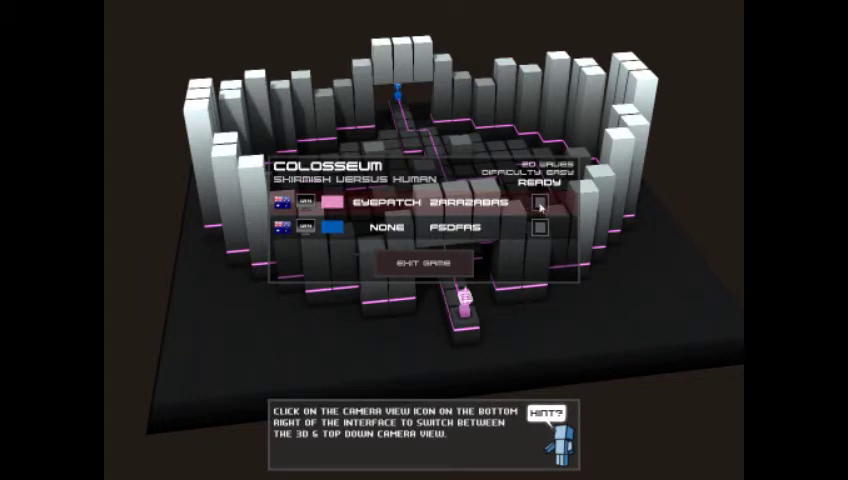
- Start the skirmish, tilt to a top-down view, and place a Grill left of the path
{"action": "left_click", "coordinate": [540, 203]}
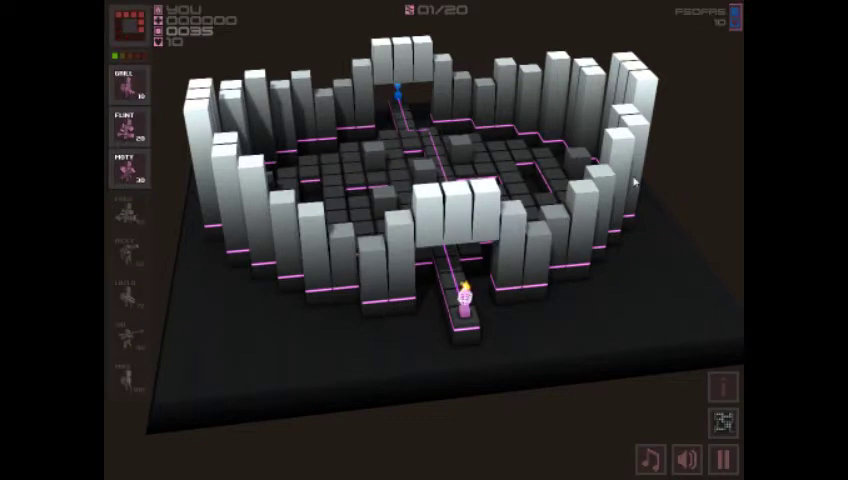
{"action": "mouse_move", "coordinate": [634, 181]}
{"action": "left_mouse_down"}
{"action": "mouse_move", "coordinate": [619, 263]}
{"action": "mouse_move", "coordinate": [549, 318]}
{"action": "left_mouse_up"}
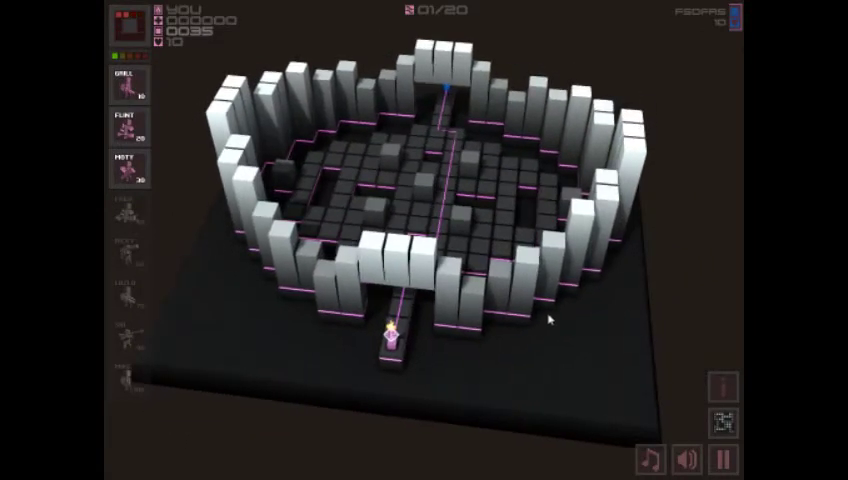
{"action": "left_click", "coordinate": [129, 91]}
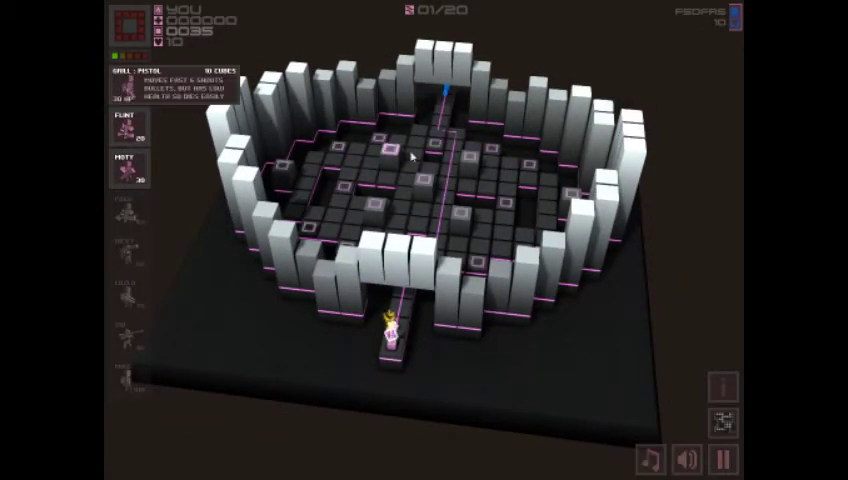
{"action": "left_click", "coordinate": [378, 207]}
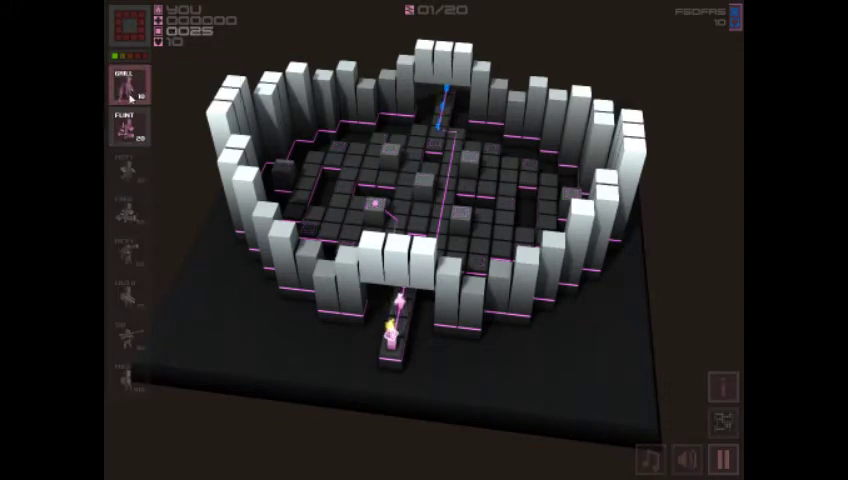
- Place three more Grill units: right of the path, near the far entrance, and on the grid
{"action": "left_click", "coordinate": [129, 88]}
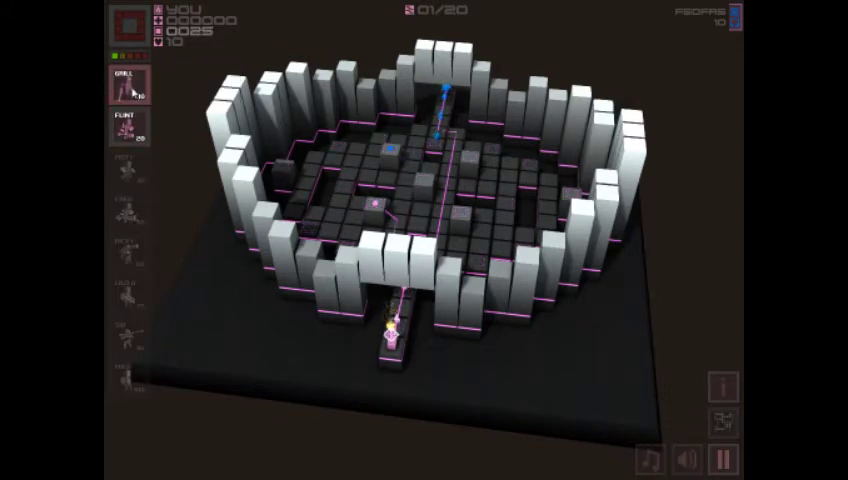
{"action": "left_click", "coordinate": [463, 218]}
{"action": "left_click", "coordinate": [129, 88]}
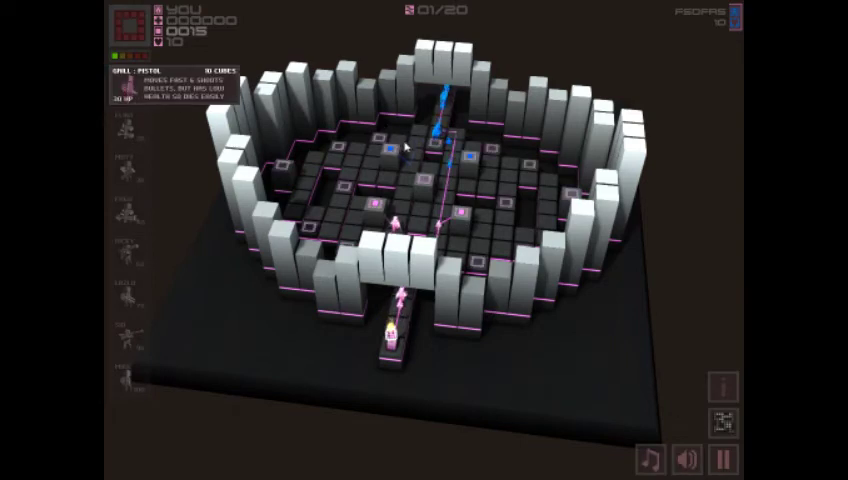
{"action": "left_click", "coordinate": [380, 138]}
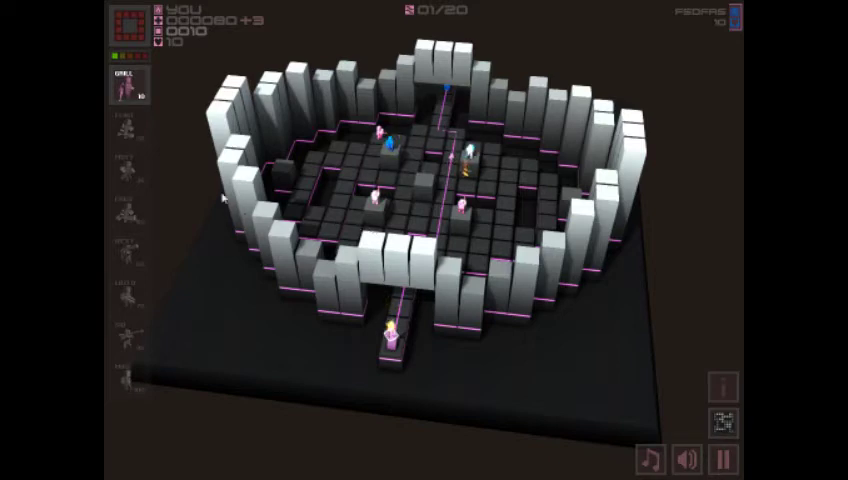
{"action": "left_click", "coordinate": [132, 96]}
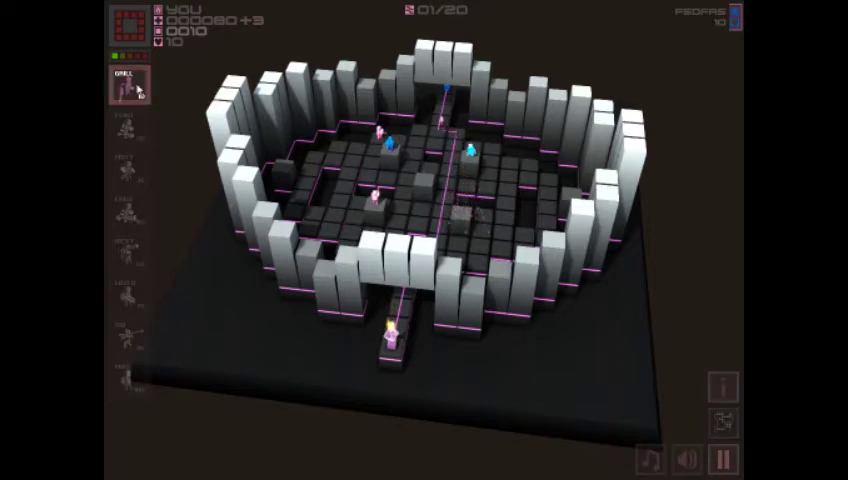
{"action": "left_click", "coordinate": [460, 213]}
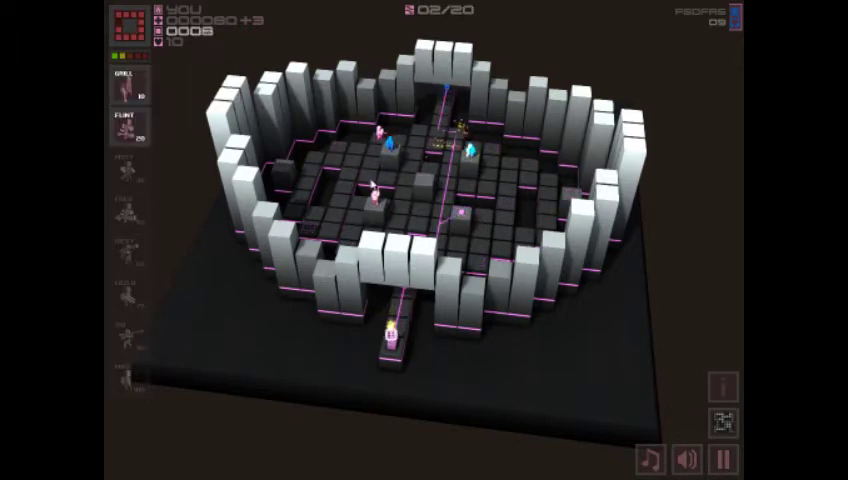
- Place a Flint flamer near the enemy entrance and another Grill unit on the board
{"action": "left_click", "coordinate": [130, 128]}
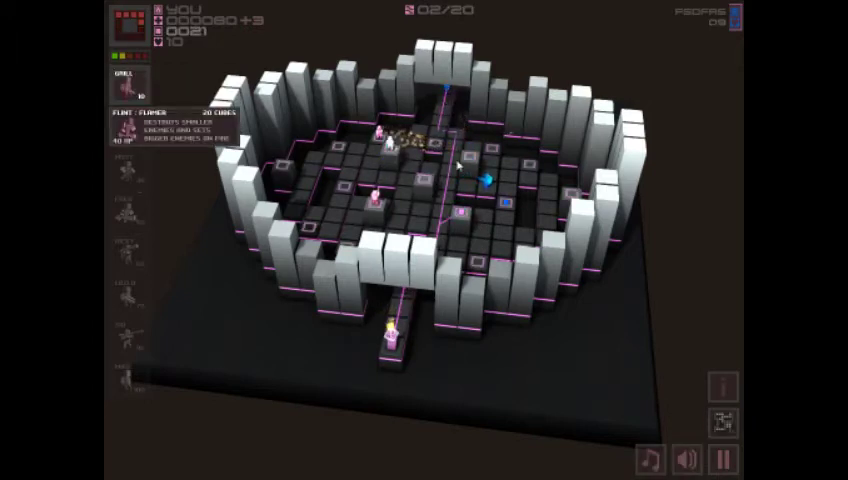
{"action": "left_click", "coordinate": [470, 157]}
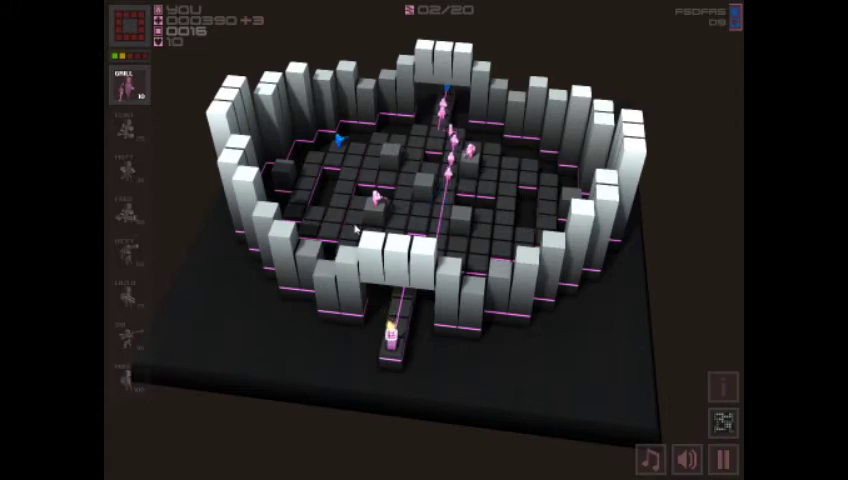
{"action": "left_click", "coordinate": [133, 90]}
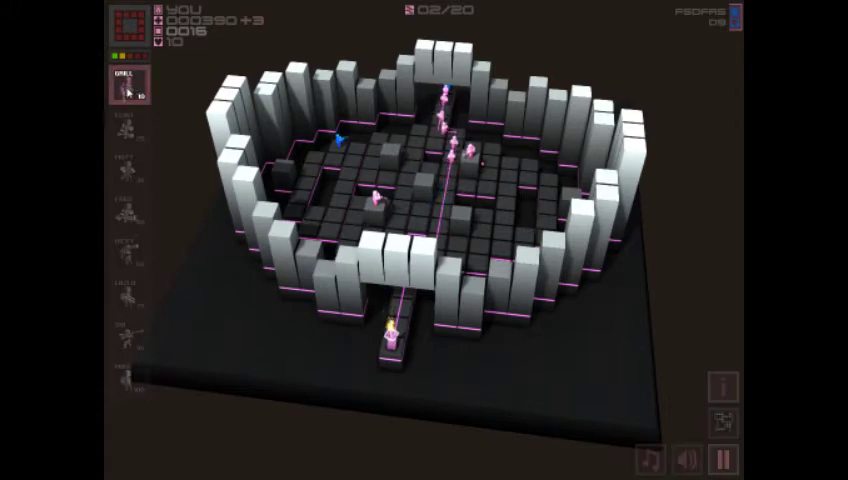
{"action": "left_click", "coordinate": [390, 151]}
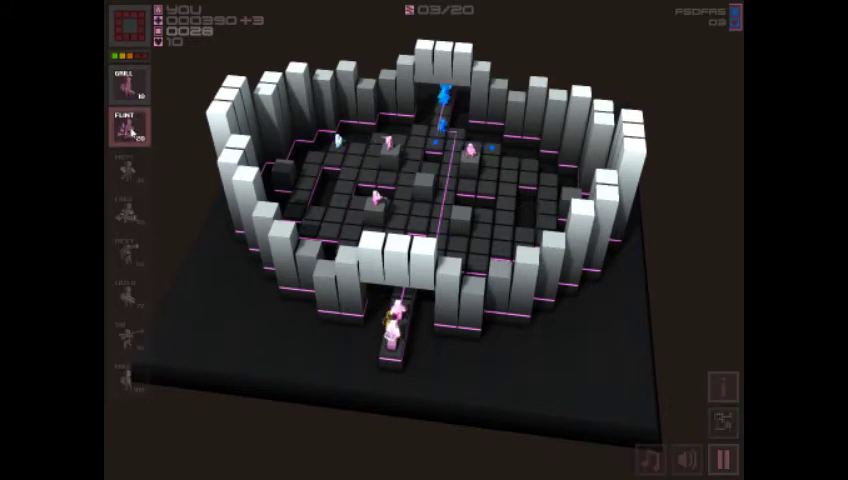
- Place two Flint flamers, one near the arena centre, plus a Grill near the upper left
{"action": "left_click", "coordinate": [127, 137]}
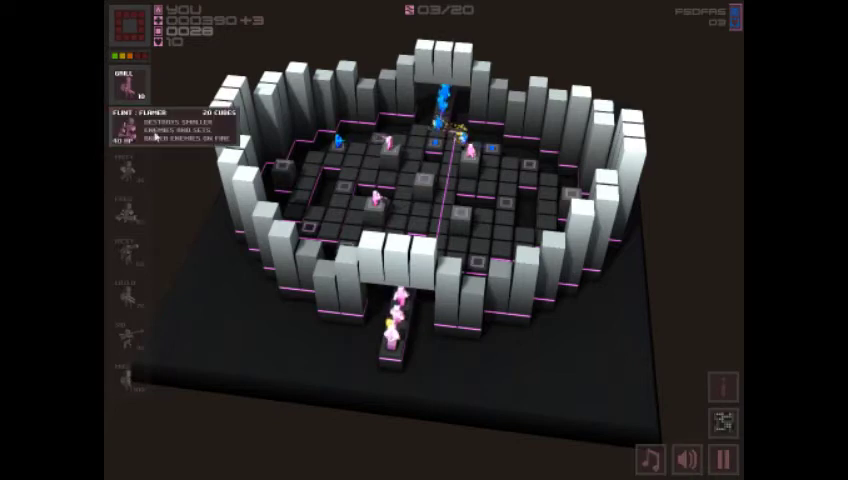
{"action": "left_click", "coordinate": [424, 180]}
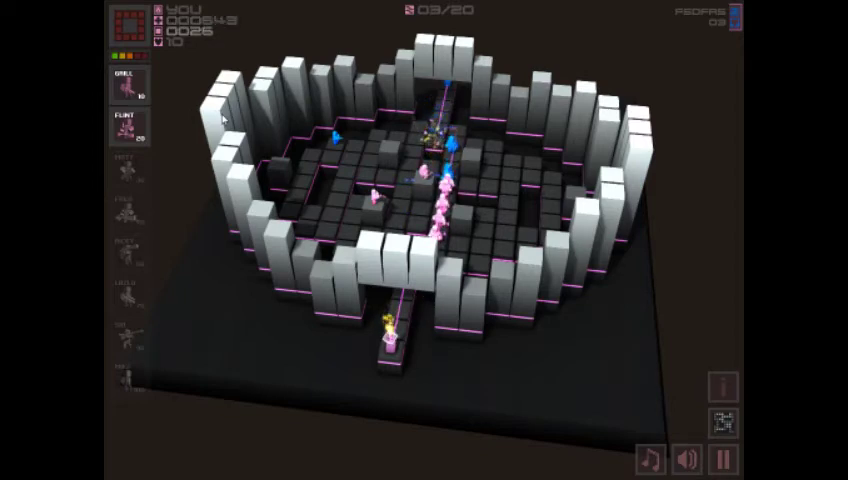
{"action": "left_click", "coordinate": [128, 141]}
{"action": "left_click", "coordinate": [270, 143]}
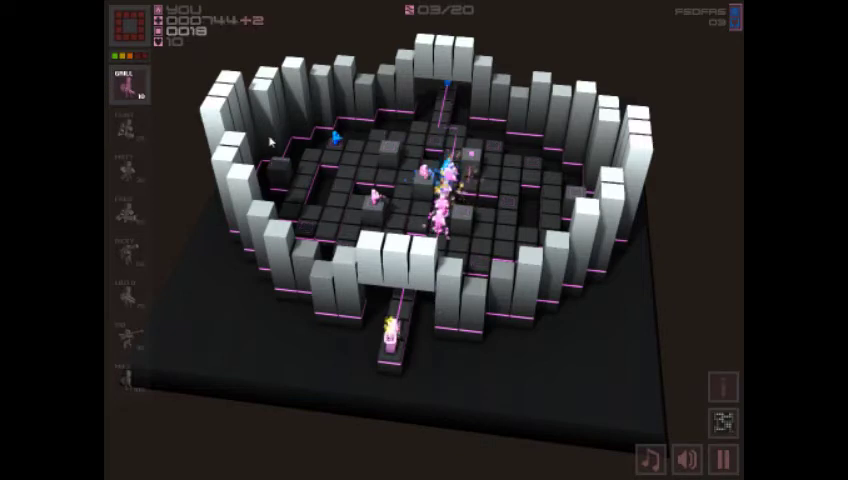
{"action": "left_click", "coordinate": [128, 131]}
{"action": "left_click", "coordinate": [389, 148]}
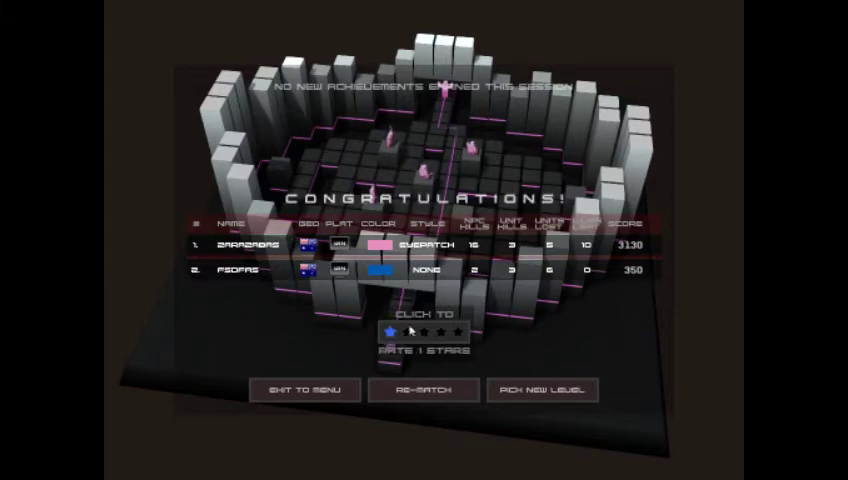
- Choose RE-MATCH on the Congratulations results screen to replay the same level
{"action": "left_click", "coordinate": [423, 390]}
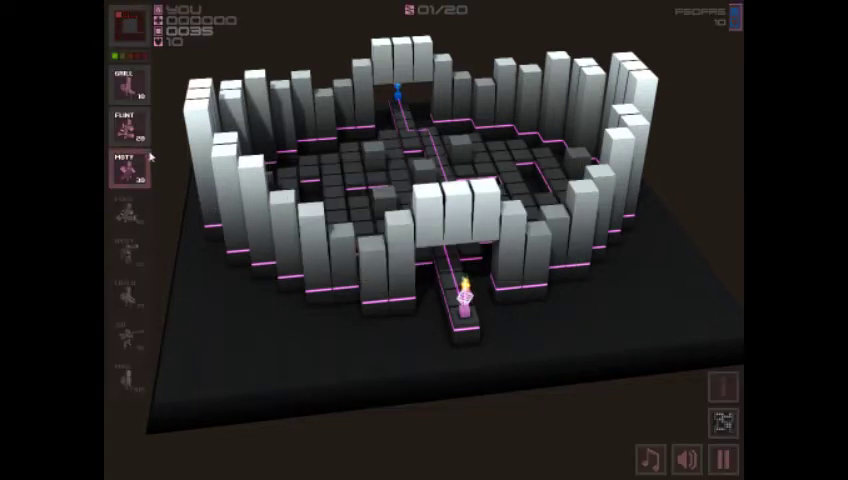
- Place three Grill units: on the arena, left of the central path, and near the centre
{"action": "left_click", "coordinate": [130, 85]}
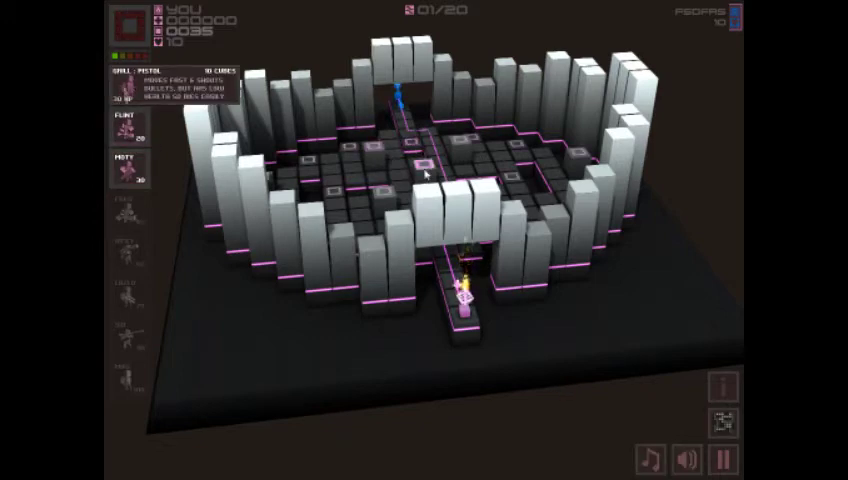
{"action": "left_click", "coordinate": [414, 151]}
{"action": "left_click", "coordinate": [133, 133]}
{"action": "left_click", "coordinate": [130, 85]}
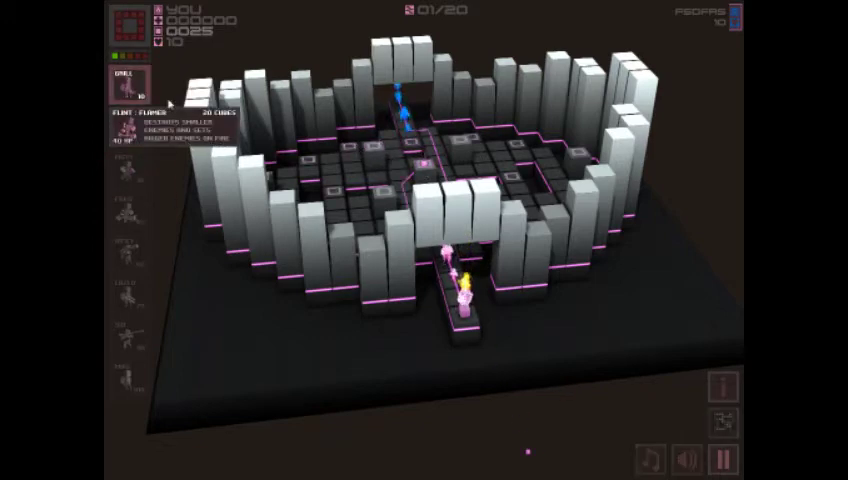
{"action": "left_click", "coordinate": [384, 190]}
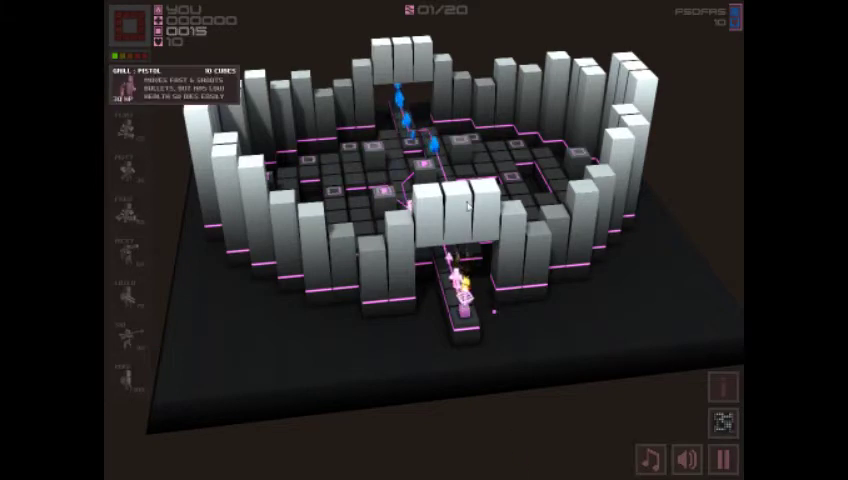
{"action": "key", "text": "Left"}
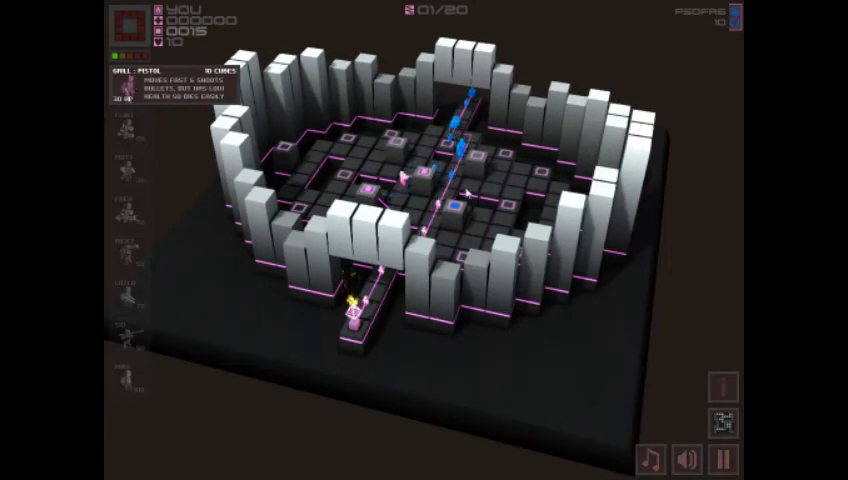
{"action": "left_click", "coordinate": [424, 170]}
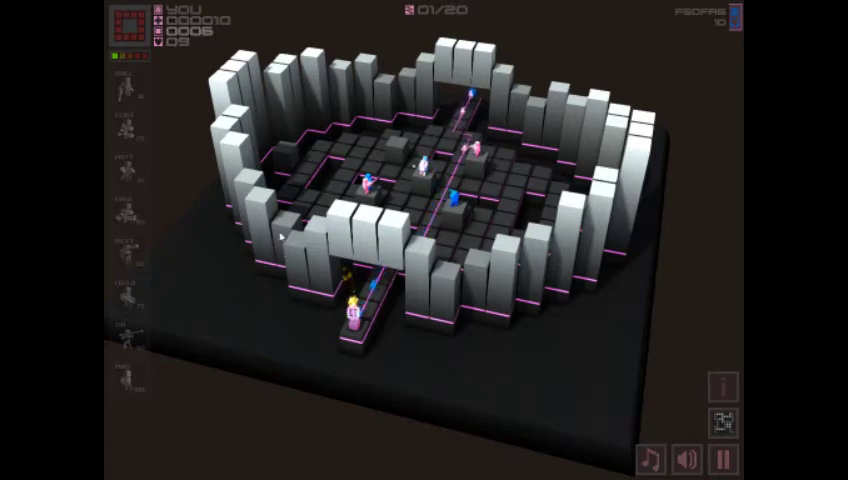
{"action": "mouse_move", "coordinate": [305, 190]}
{"action": "left_mouse_down"}
{"action": "mouse_move", "coordinate": [338, 215]}
{"action": "mouse_move", "coordinate": [342, 206]}
{"action": "left_mouse_up"}
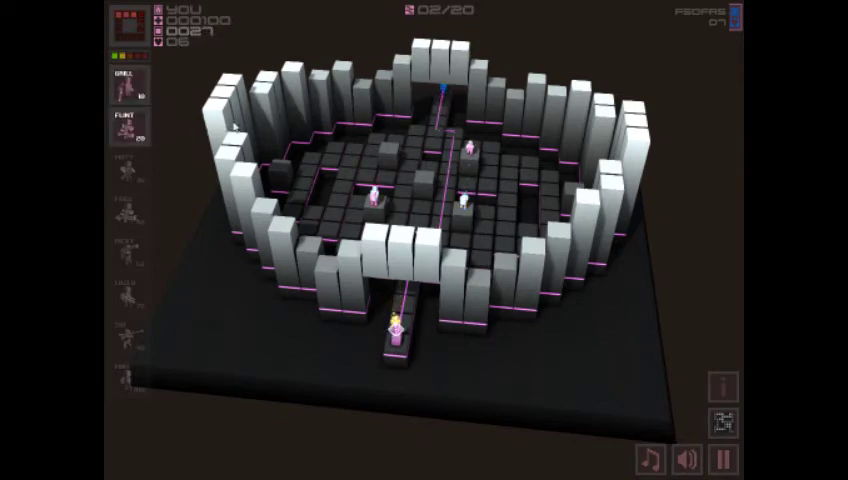
- Place a Flint flamer left of the central path and a Grill pistol beside the enemy path
{"action": "left_click", "coordinate": [130, 127]}
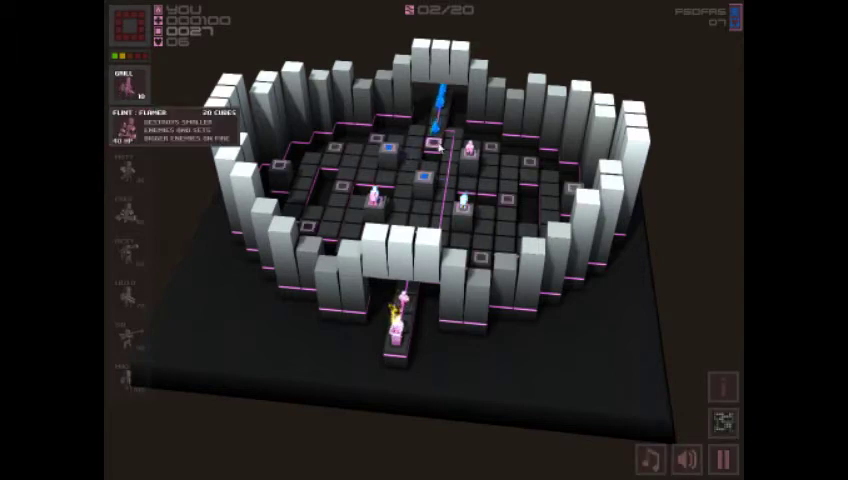
{"action": "left_click", "coordinate": [372, 185]}
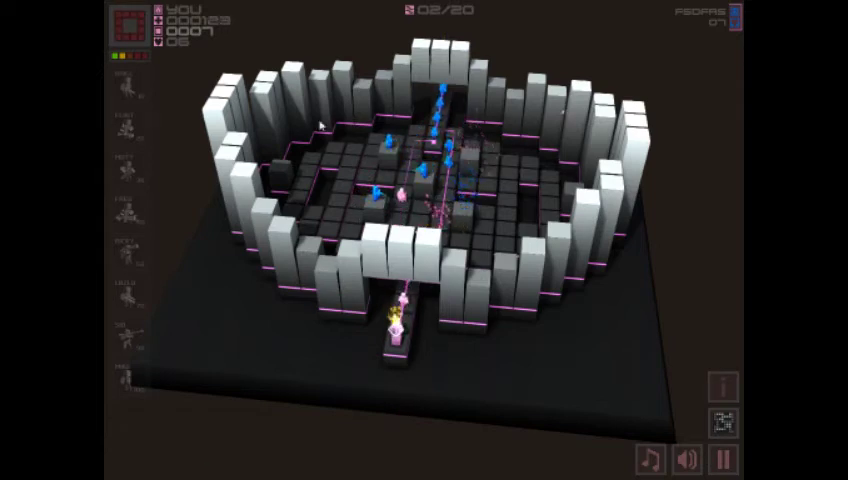
{"action": "mouse_move", "coordinate": [160, 125]}
{"action": "left_mouse_down"}
{"action": "mouse_move", "coordinate": [296, 113]}
{"action": "mouse_move", "coordinate": [327, 99]}
{"action": "left_mouse_up"}
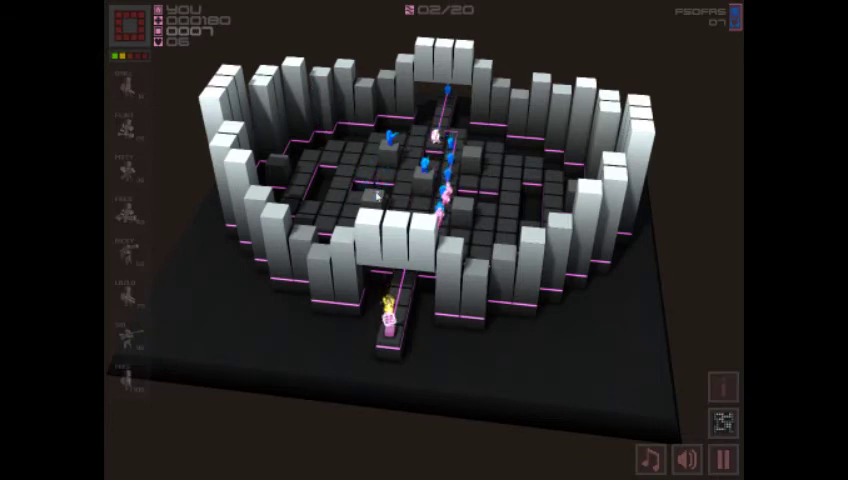
{"action": "left_click", "coordinate": [134, 93]}
{"action": "left_click", "coordinate": [463, 204]}
{"action": "left_click_drag", "start_coordinate": [440, 228], "coordinate": [464, 245]}
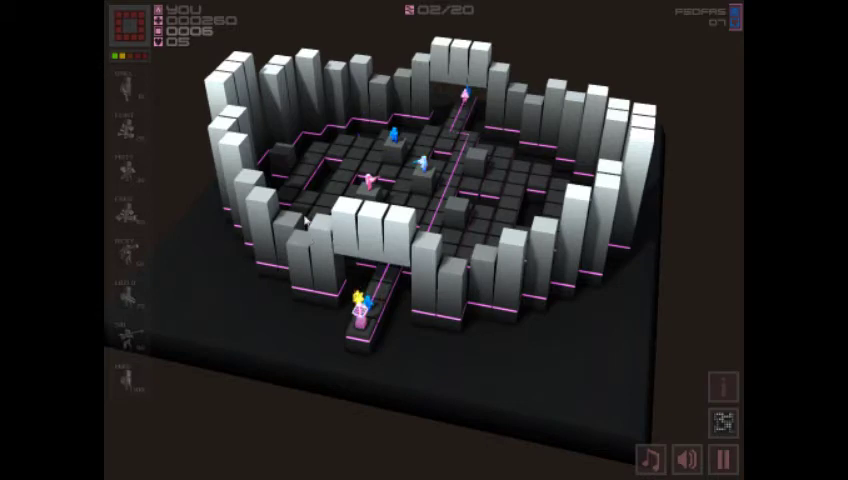
{"action": "left_click_drag", "start_coordinate": [315, 200], "coordinate": [344, 232]}
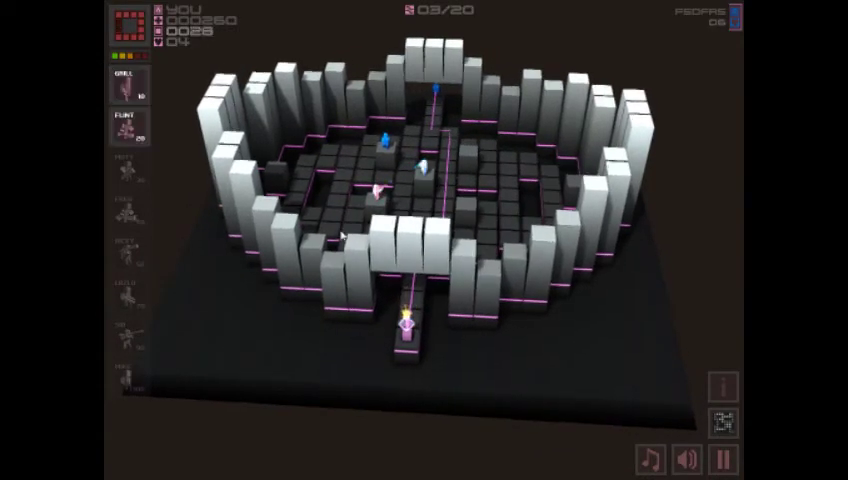
- Place a Flint flamer on a maze tile and orbit the view to watch the advancing units
{"action": "left_click", "coordinate": [127, 127]}
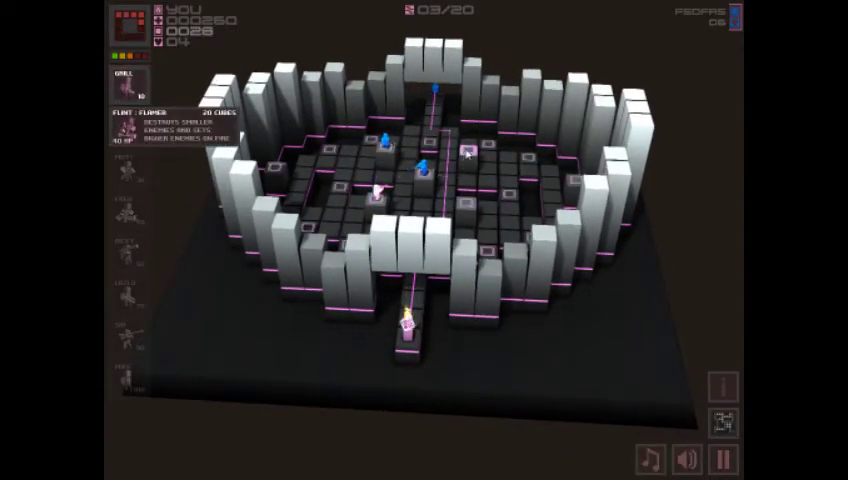
{"action": "left_click", "coordinate": [466, 152]}
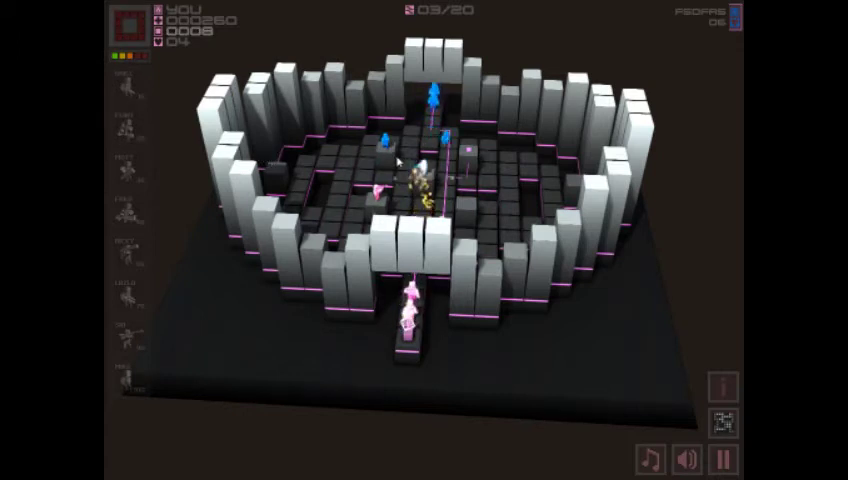
{"action": "left_click_drag", "start_coordinate": [399, 162], "coordinate": [432, 243]}
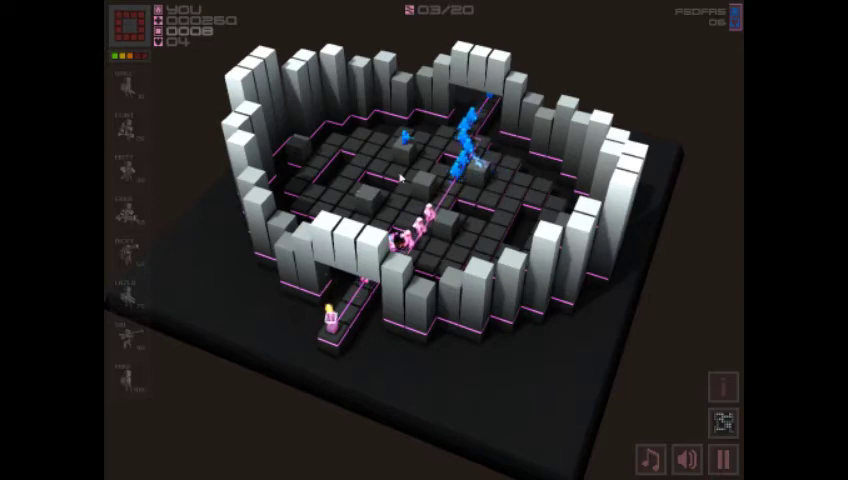
{"action": "mouse_move", "coordinate": [398, 180]}
{"action": "left_mouse_down"}
{"action": "mouse_move", "coordinate": [390, 170]}
{"action": "mouse_move", "coordinate": [403, 195]}
{"action": "mouse_move", "coordinate": [395, 222]}
{"action": "mouse_move", "coordinate": [365, 233]}
{"action": "mouse_move", "coordinate": [358, 193]}
{"action": "mouse_move", "coordinate": [379, 178]}
{"action": "mouse_move", "coordinate": [510, 240]}
{"action": "left_mouse_up"}
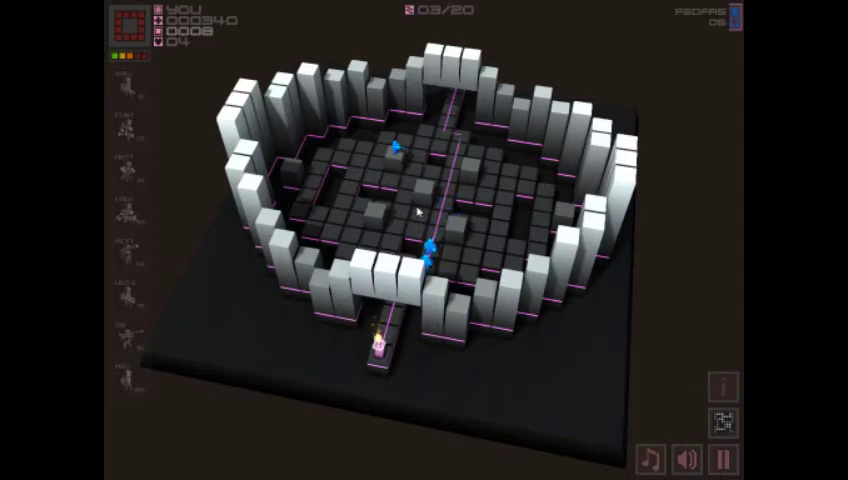
{"action": "mouse_move", "coordinate": [448, 245]}
{"action": "left_mouse_down"}
{"action": "mouse_move", "coordinate": [415, 163]}
{"action": "mouse_move", "coordinate": [465, 122]}
{"action": "mouse_move", "coordinate": [494, 201]}
{"action": "mouse_move", "coordinate": [474, 63]}
{"action": "mouse_move", "coordinate": [413, 34]}
{"action": "left_mouse_up"}
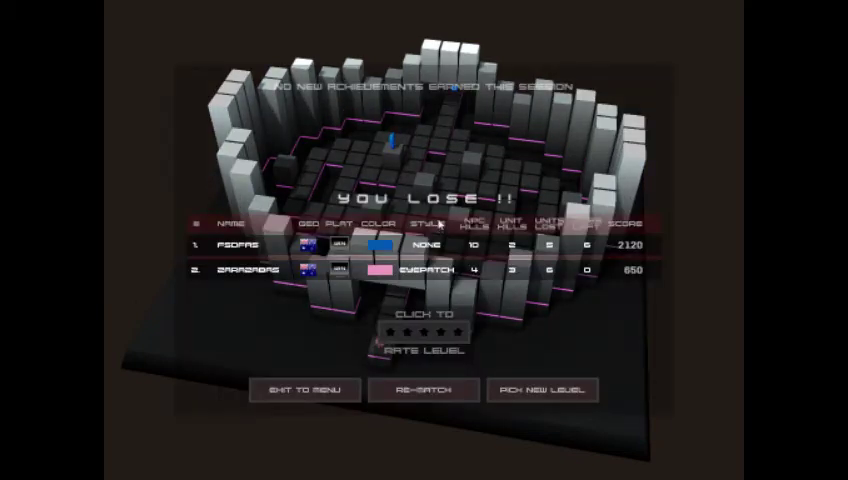
- Start a rematch and deploy Grill pistol units from the base, lowering the view angle
{"action": "left_click", "coordinate": [423, 390]}
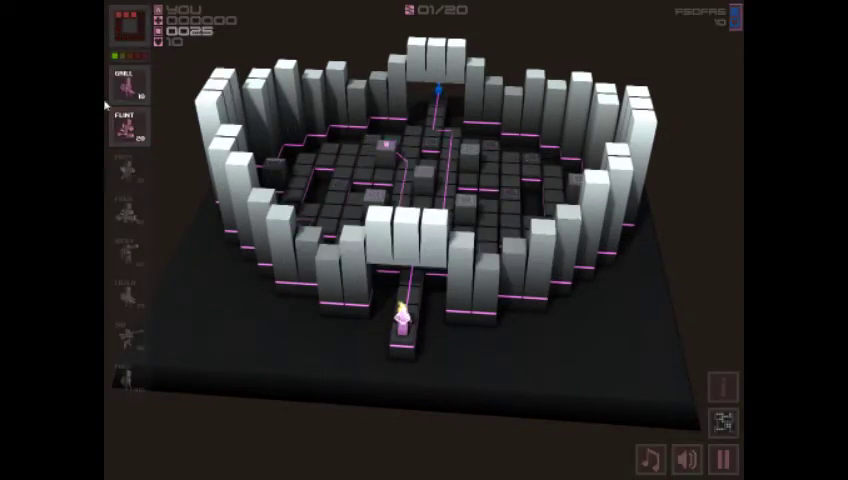
{"action": "left_click", "coordinate": [125, 85]}
{"action": "left_click", "coordinate": [352, 168]}
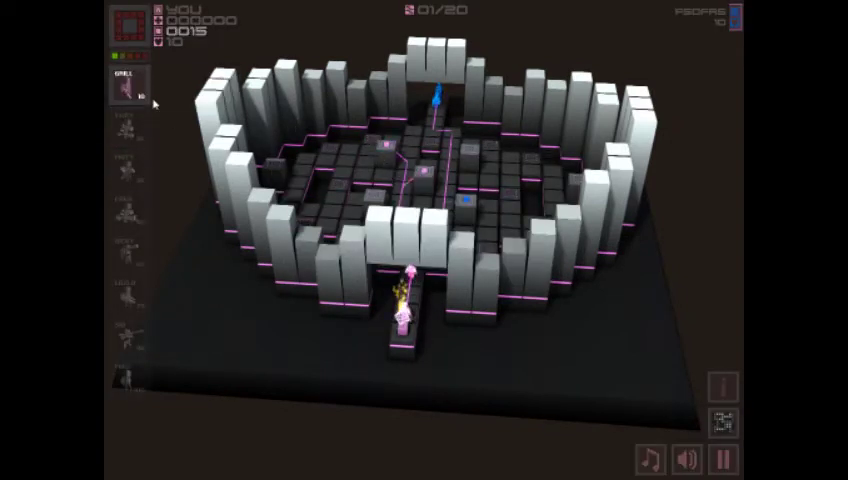
{"action": "left_click", "coordinate": [125, 85]}
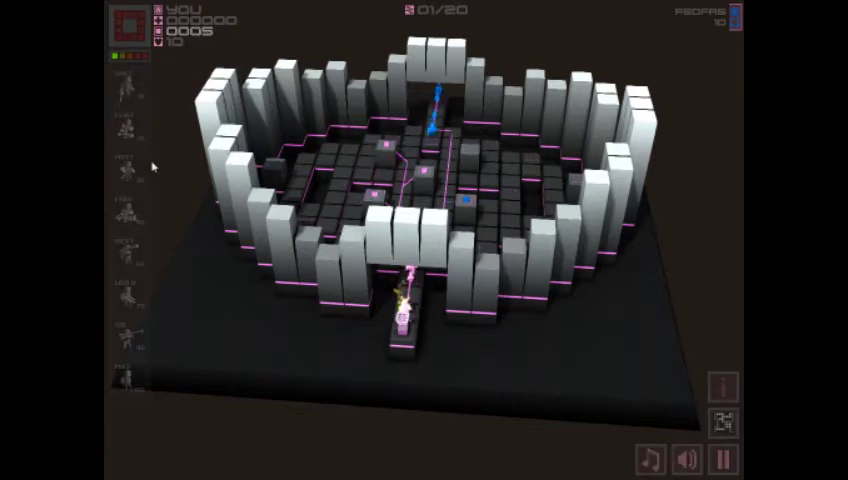
{"action": "mouse_move", "coordinate": [532, 189]}
{"action": "left_mouse_down"}
{"action": "mouse_move", "coordinate": [511, 323]}
{"action": "mouse_move", "coordinate": [498, 318]}
{"action": "left_mouse_up"}
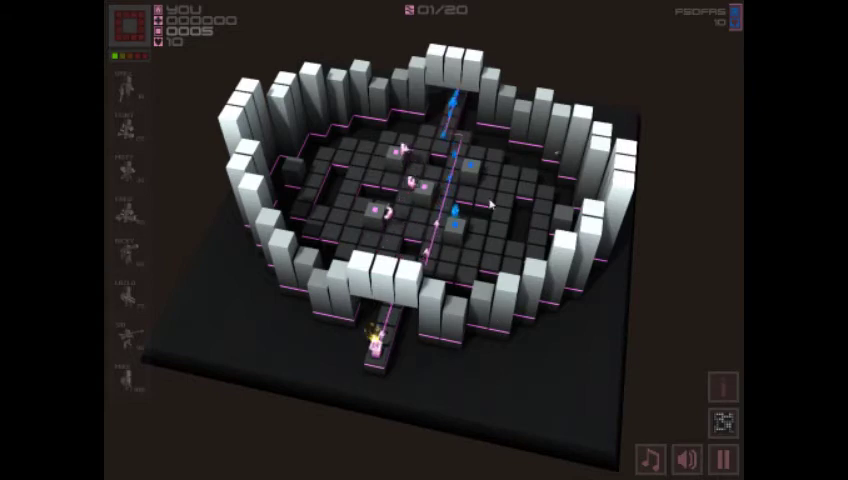
{"action": "mouse_move", "coordinate": [491, 204]}
{"action": "left_mouse_down"}
{"action": "mouse_move", "coordinate": [494, 163]}
{"action": "mouse_move", "coordinate": [492, 177]}
{"action": "left_mouse_up"}
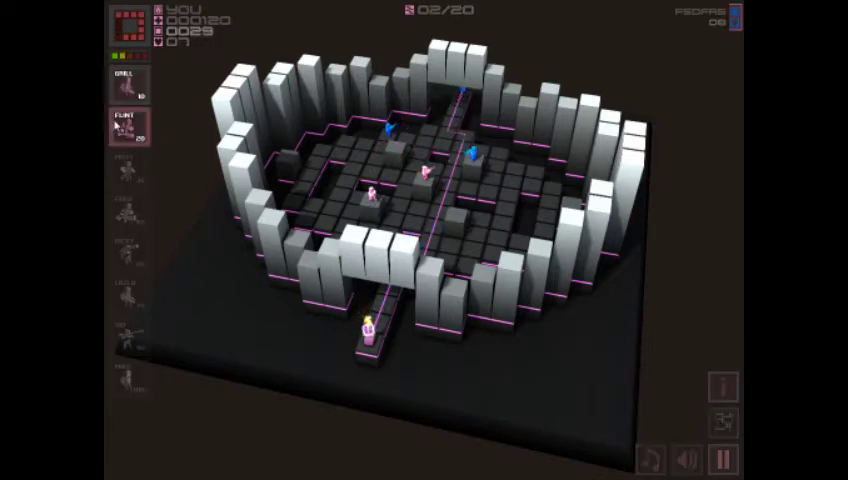
- Place a Flint flamer on a maze tile and check a pistol unit's firing range
{"action": "left_click", "coordinate": [128, 137]}
{"action": "left_click", "coordinate": [472, 152]}
{"action": "left_click_drag", "start_coordinate": [453, 246], "coordinate": [461, 230]}
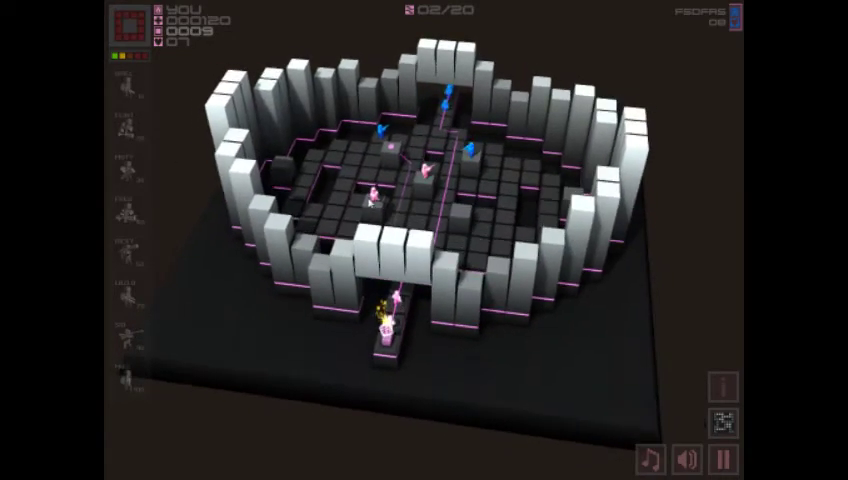
{"action": "left_click", "coordinate": [373, 195]}
{"action": "left_click", "coordinate": [383, 138]}
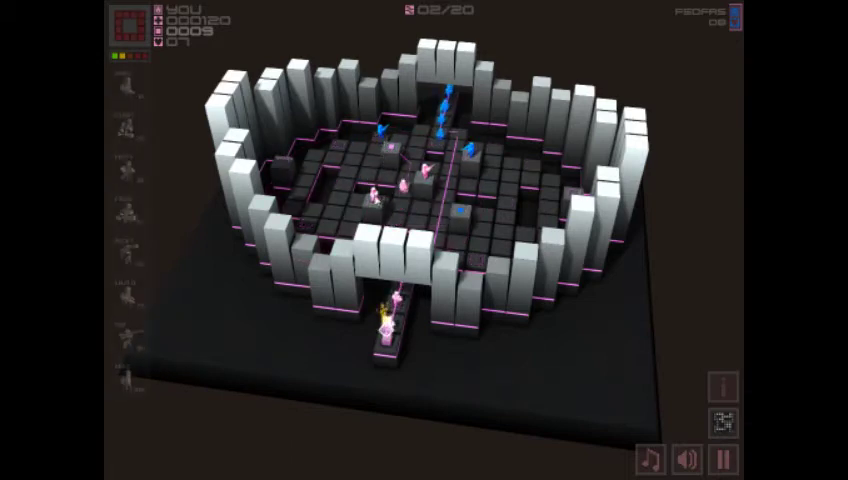
{"action": "left_click", "coordinate": [374, 196]}
{"action": "left_click", "coordinate": [389, 148]}
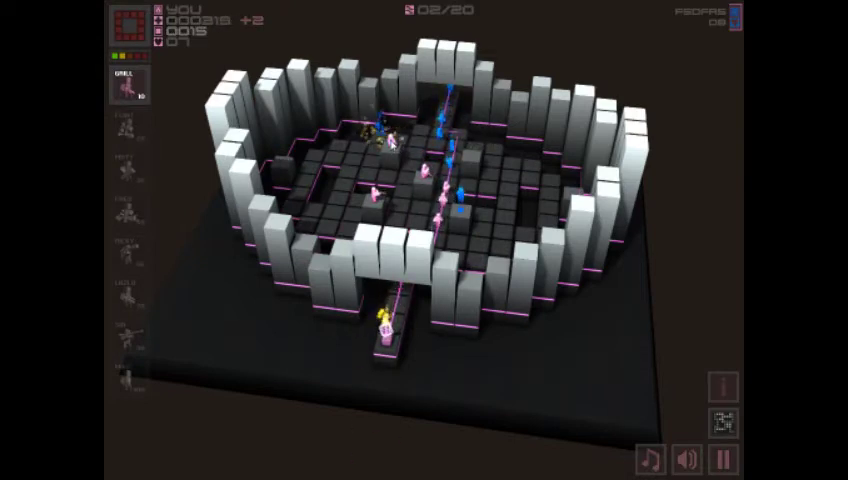
- Place a Grill pistol beside the central path and buy another pistol unit
{"action": "left_click", "coordinate": [128, 86]}
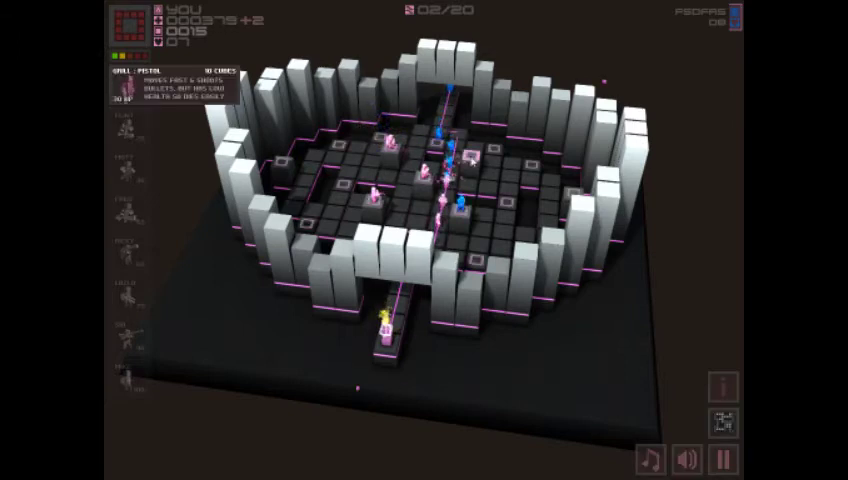
{"action": "left_click", "coordinate": [470, 157]}
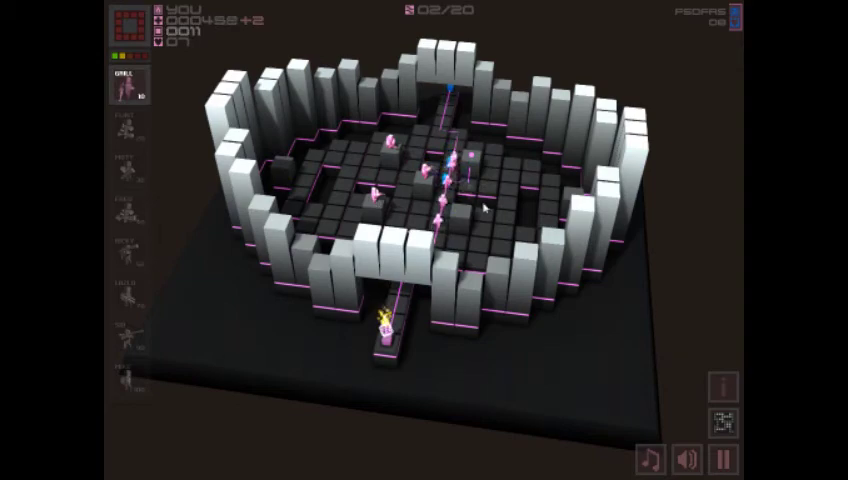
{"action": "mouse_move", "coordinate": [511, 200]}
{"action": "left_mouse_down"}
{"action": "mouse_move", "coordinate": [444, 219]}
{"action": "mouse_move", "coordinate": [492, 167]}
{"action": "left_mouse_up"}
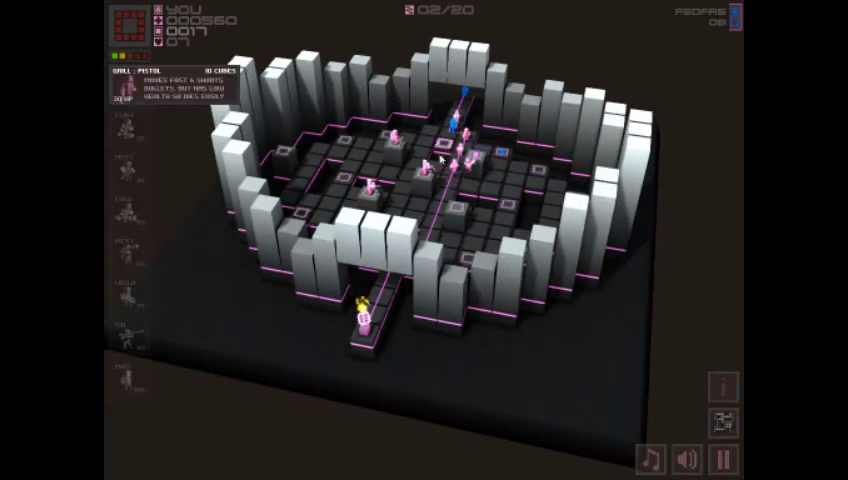
{"action": "left_click", "coordinate": [388, 218]}
{"action": "left_click_drag", "start_coordinate": [389, 217], "coordinate": [374, 161]}
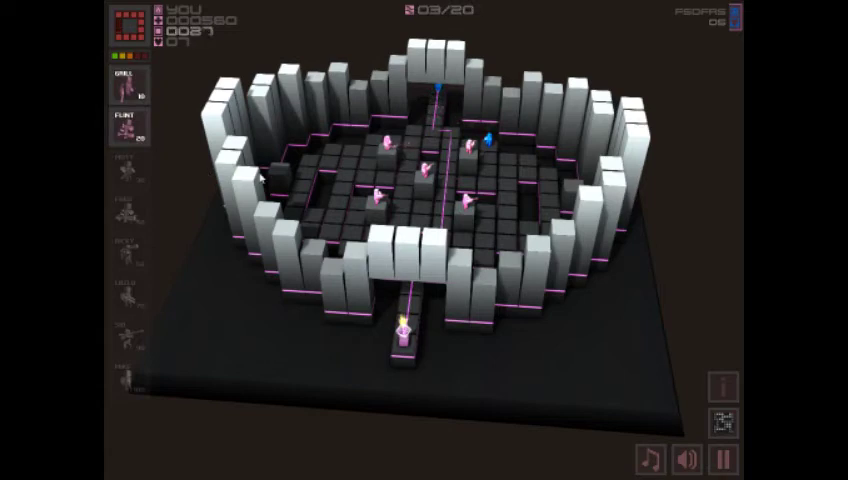
- Place a Flint flamer inside the maze and turn the view toward the enemy entrance
{"action": "left_click", "coordinate": [128, 125]}
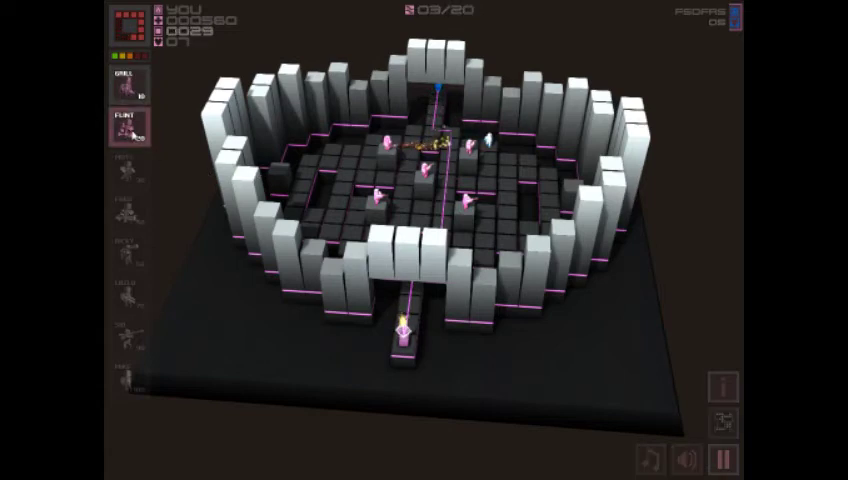
{"action": "left_click", "coordinate": [373, 140]}
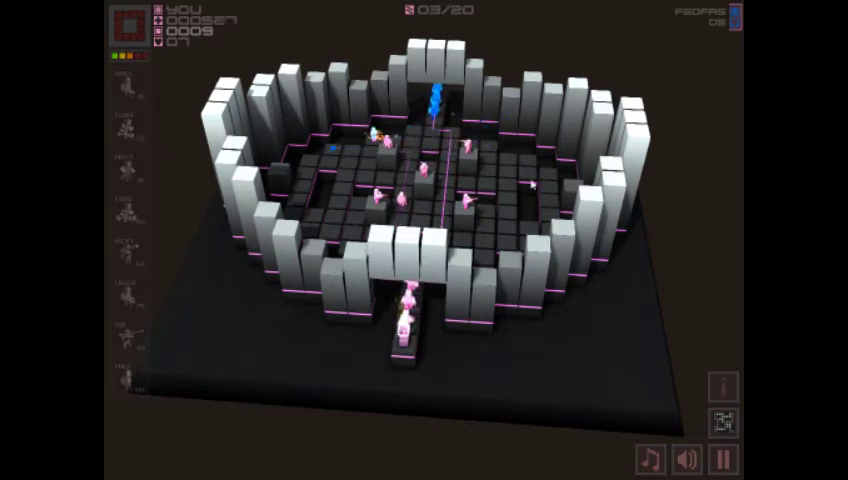
{"action": "mouse_move", "coordinate": [533, 183]}
{"action": "left_mouse_down"}
{"action": "mouse_move", "coordinate": [498, 221]}
{"action": "mouse_move", "coordinate": [461, 197]}
{"action": "mouse_move", "coordinate": [504, 230]}
{"action": "left_mouse_up"}
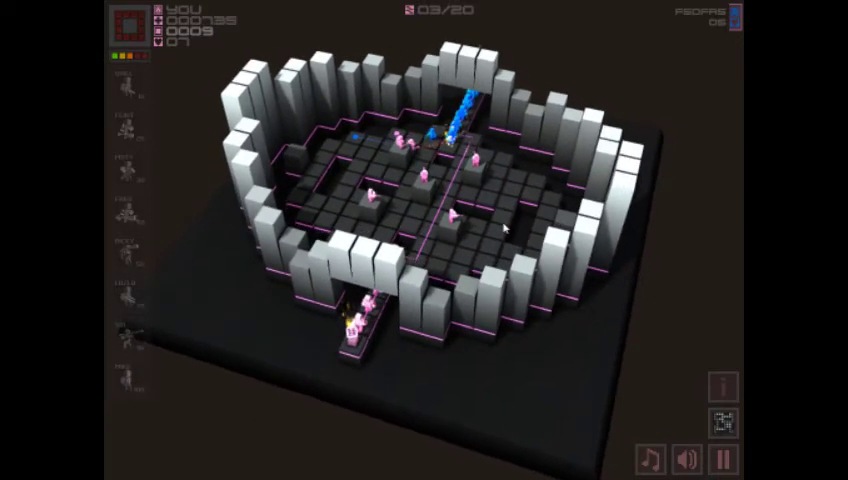
- Deploy pistol, Flint, Misty and Fred units until the rematch is won
{"action": "left_click", "coordinate": [128, 85]}
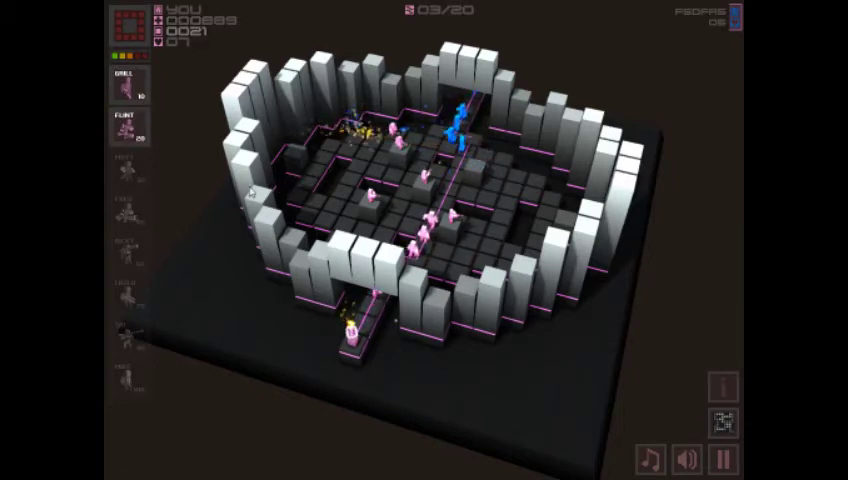
{"action": "left_click", "coordinate": [131, 130]}
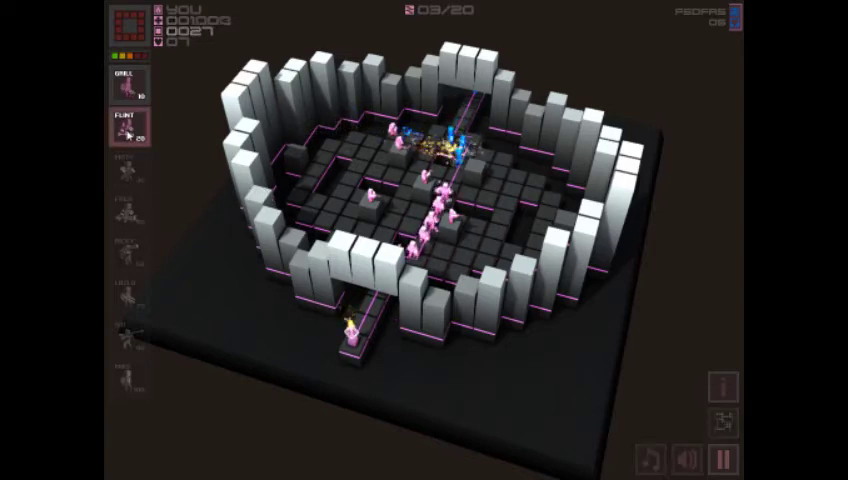
{"action": "left_click", "coordinate": [129, 172]}
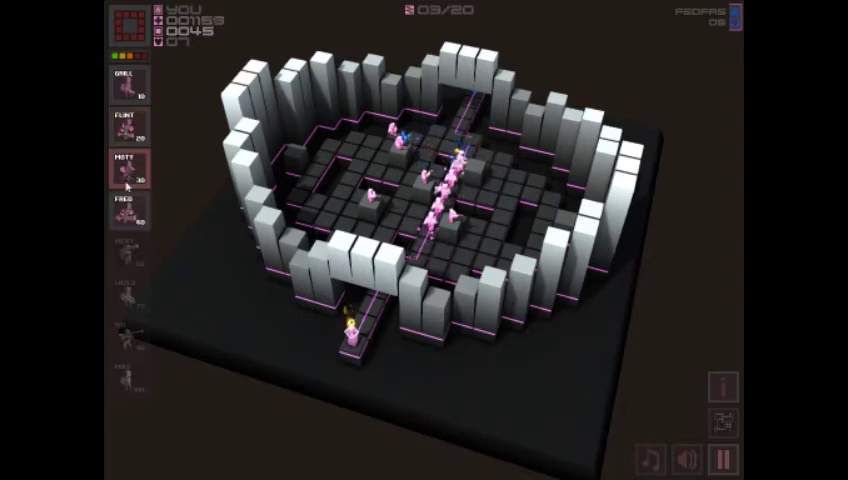
{"action": "left_click", "coordinate": [130, 202]}
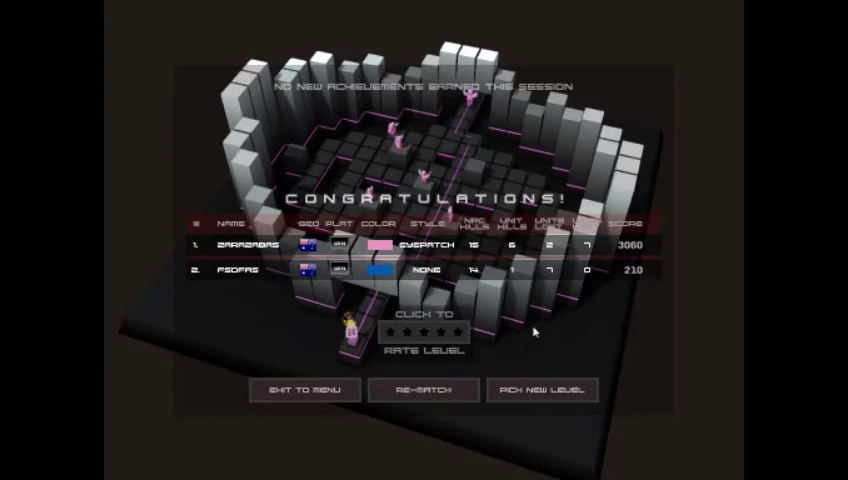
- Dismiss the previous results and begin the rematch with the opponent who joined
{"action": "left_click", "coordinate": [543, 395]}
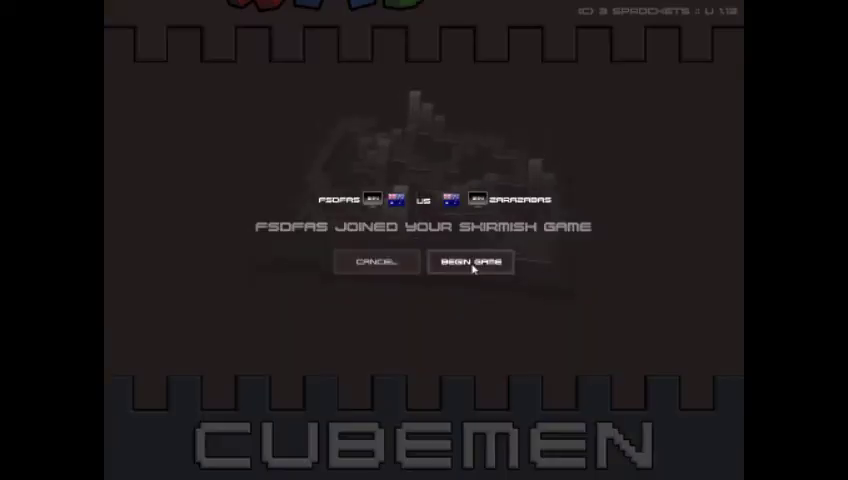
{"action": "left_click", "coordinate": [473, 267]}
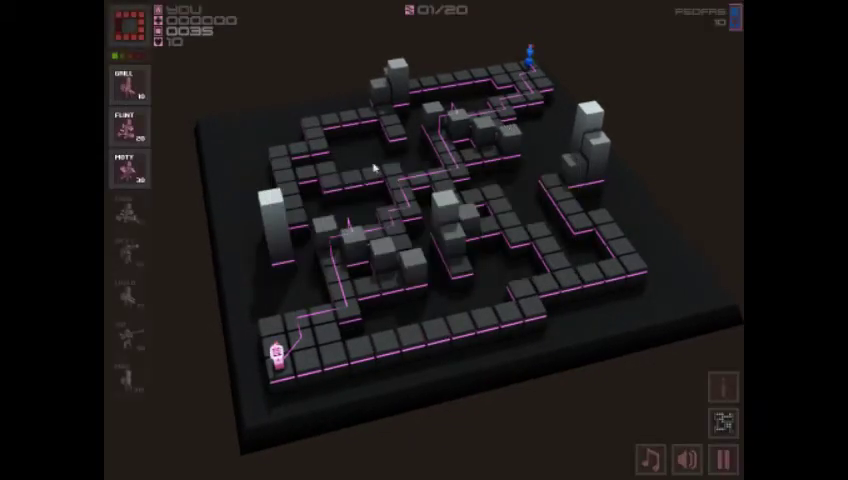
- Place three Grill pistol units, two near the home base and one in the upper corridor
{"action": "left_click", "coordinate": [130, 87]}
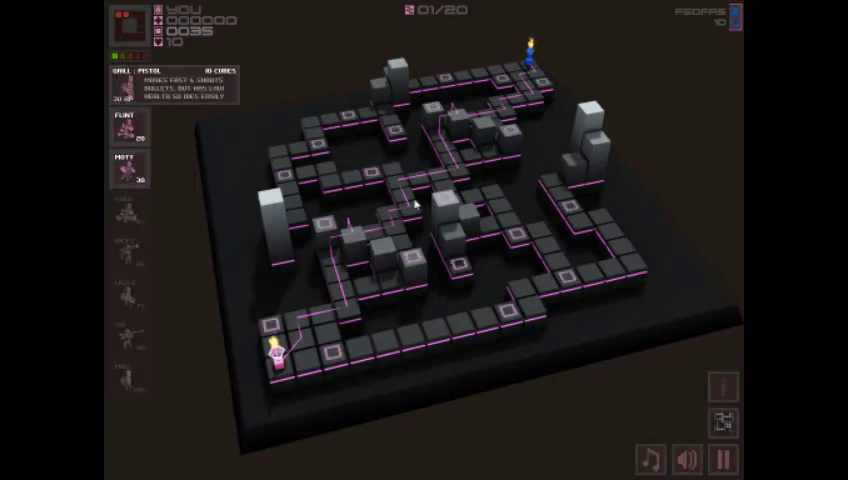
{"action": "left_click", "coordinate": [325, 335]}
{"action": "left_click", "coordinate": [128, 87]}
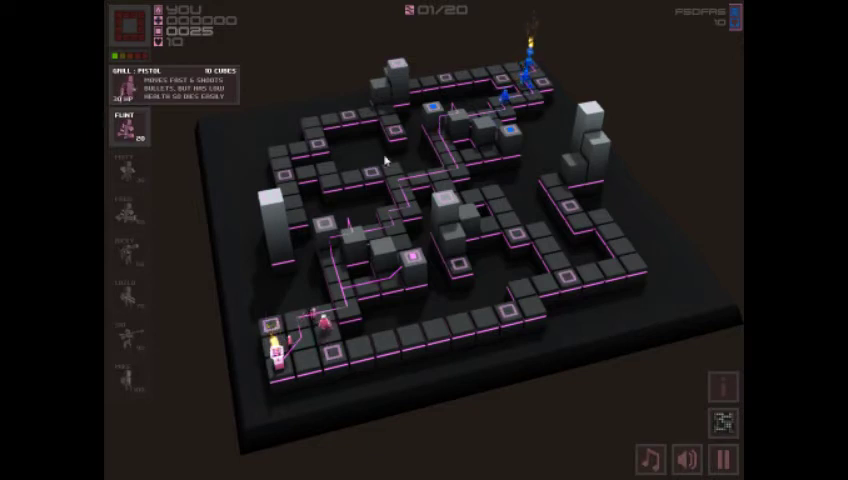
{"action": "left_click", "coordinate": [145, 208]}
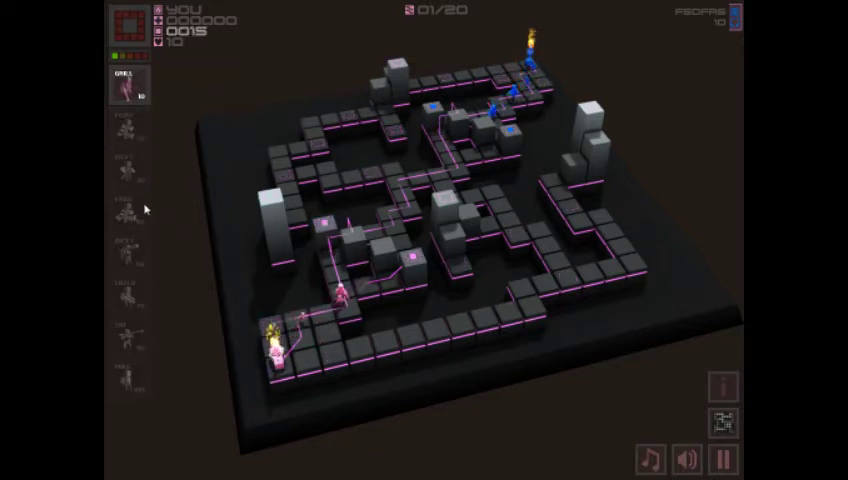
{"action": "left_click", "coordinate": [121, 101]}
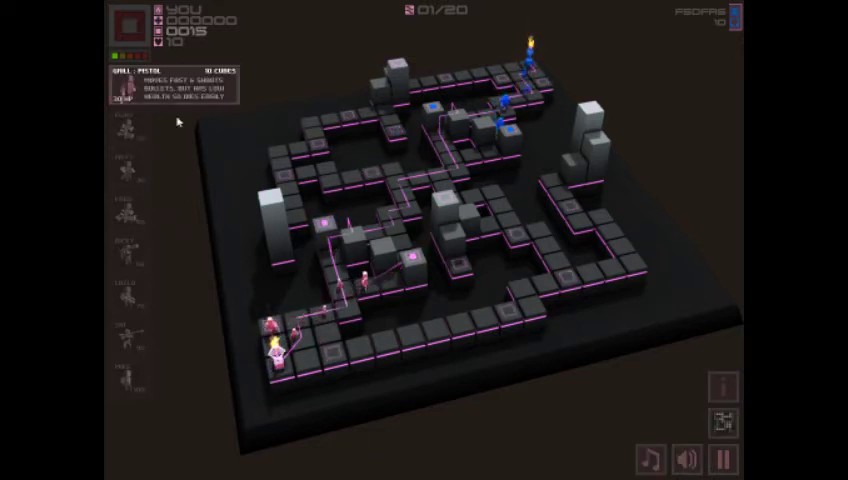
{"action": "left_click", "coordinate": [370, 175]}
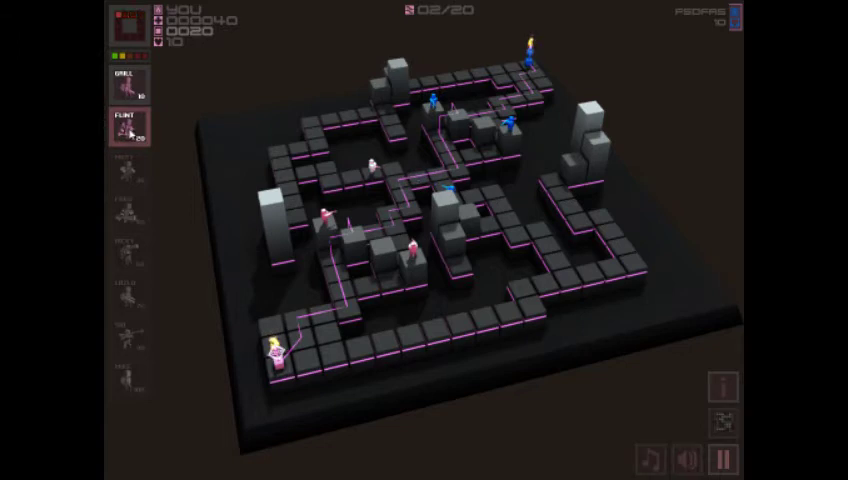
- View a Grill unit's firing range, then place a Flint flamer beside the base
{"action": "left_click", "coordinate": [325, 215]}
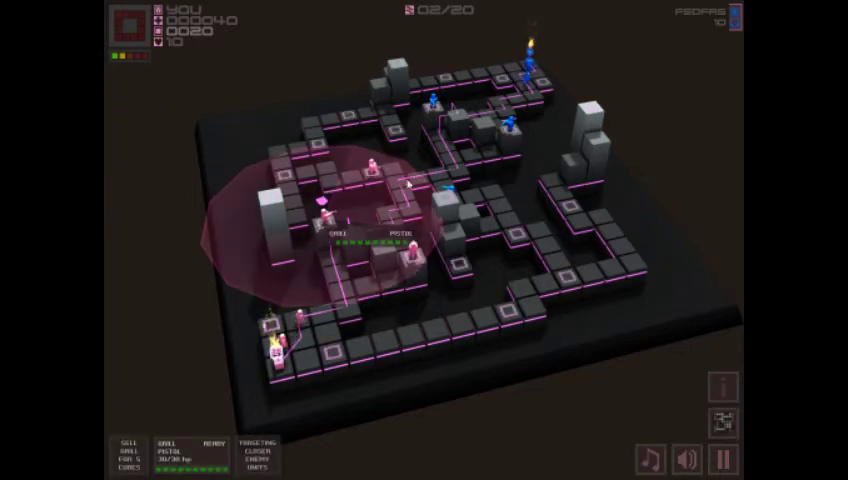
{"action": "left_click", "coordinate": [176, 171]}
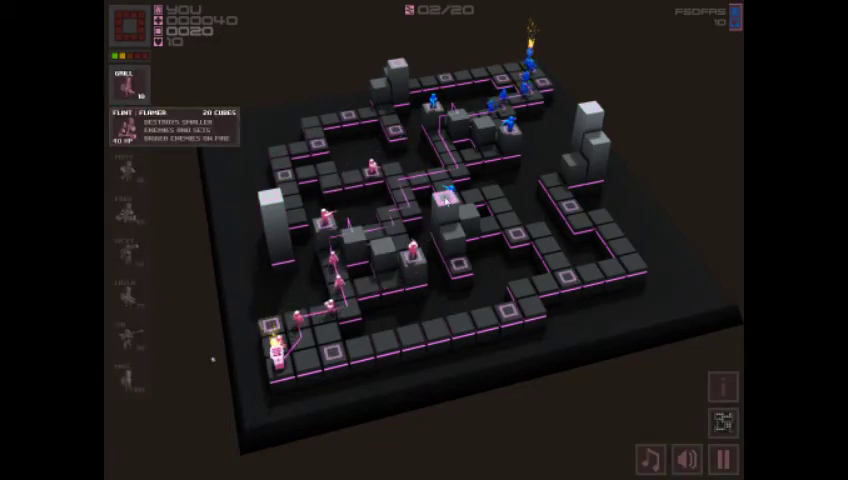
{"action": "left_click", "coordinate": [305, 352]}
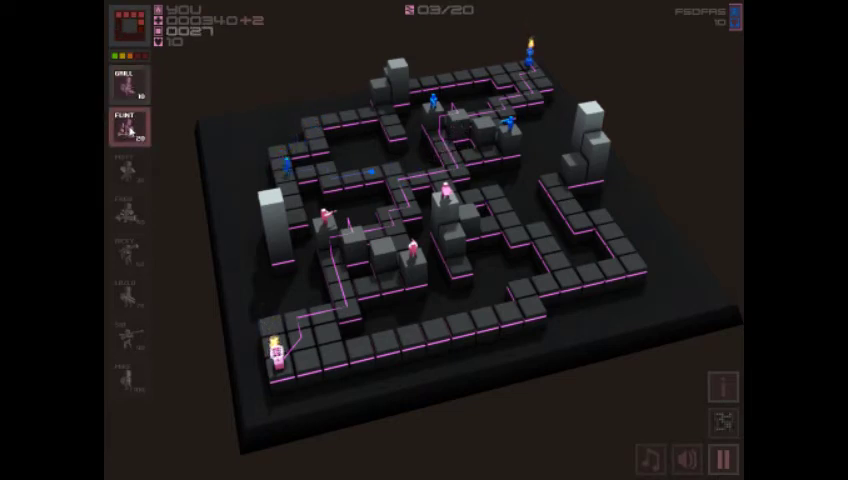
- Place a second Flint flamer on a square in the upper corridor
{"action": "left_click", "coordinate": [130, 130]}
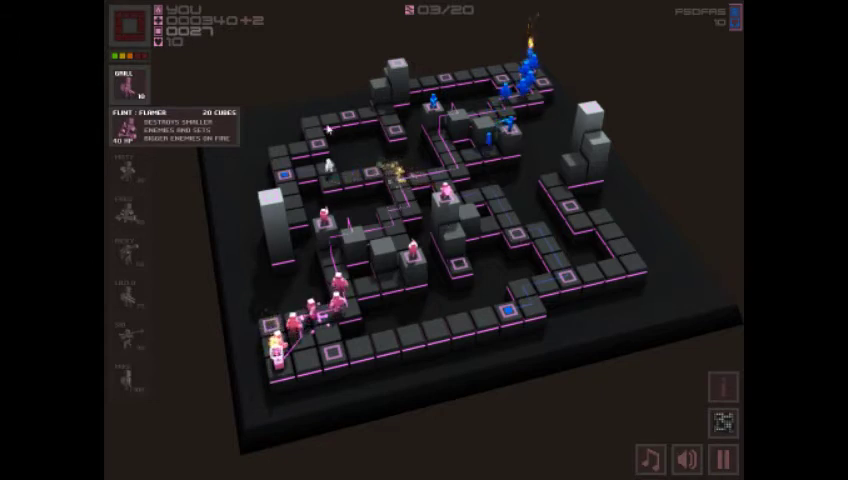
{"action": "left_click", "coordinate": [369, 178]}
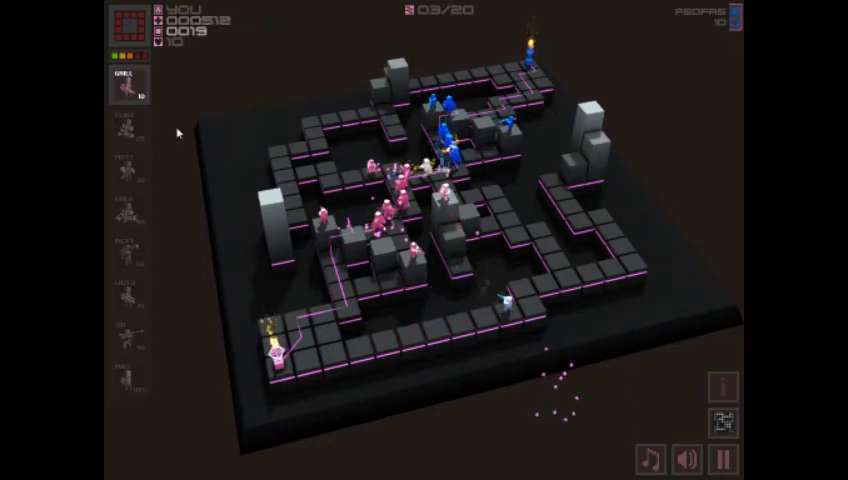
- Put a Grill unit on a raised block and a Ricky rocket unit on the right side
{"action": "left_click", "coordinate": [127, 86]}
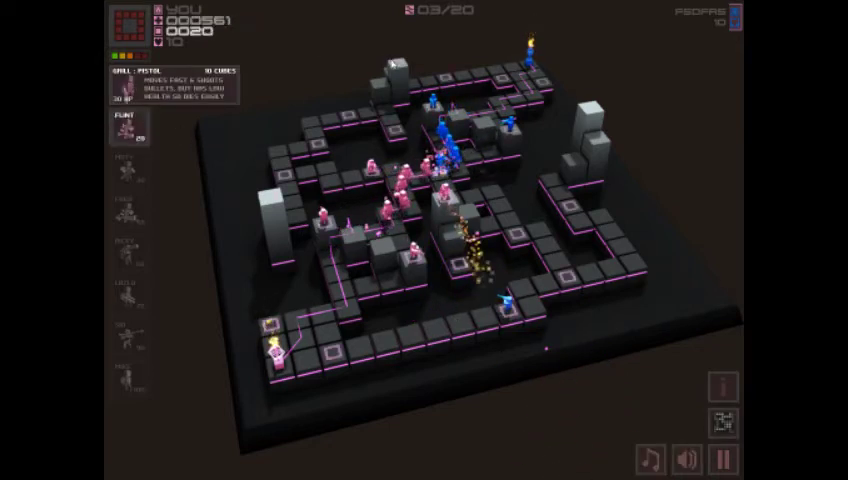
{"action": "left_click", "coordinate": [395, 64]}
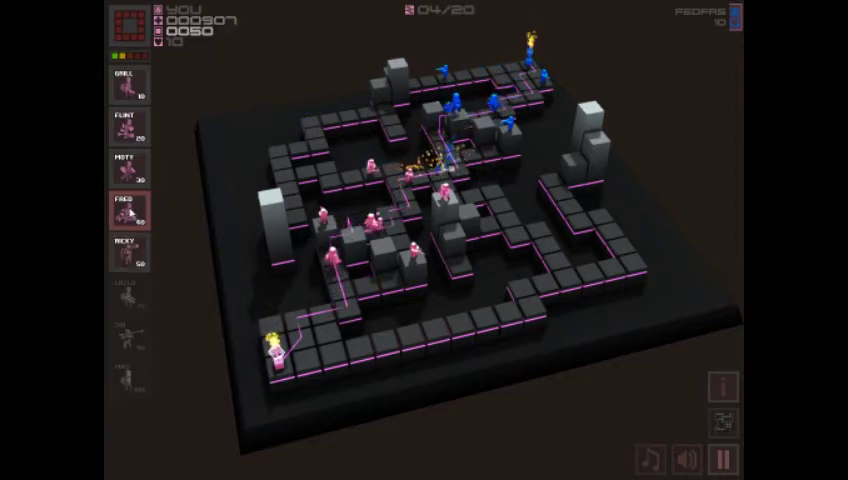
{"action": "left_click", "coordinate": [128, 257]}
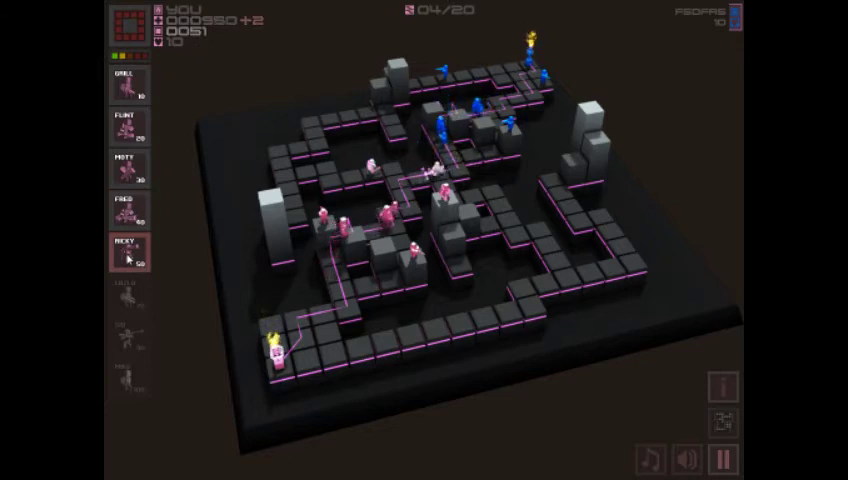
{"action": "left_click", "coordinate": [128, 258]}
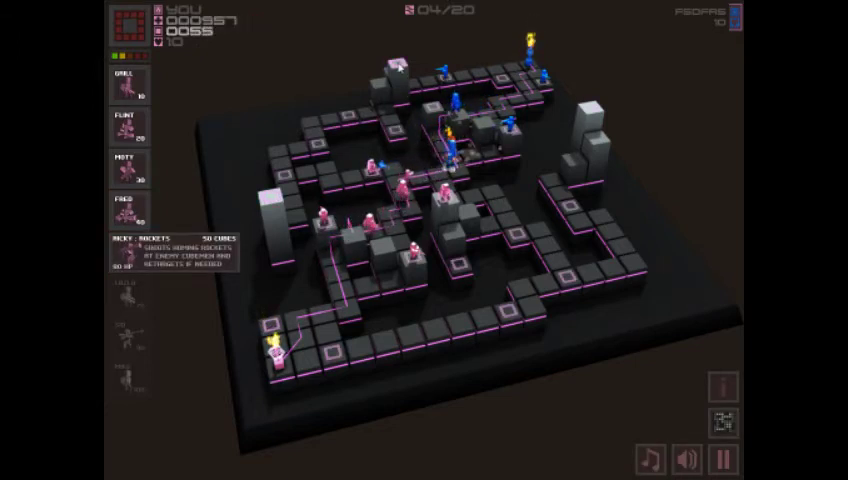
{"action": "left_click", "coordinate": [518, 237]}
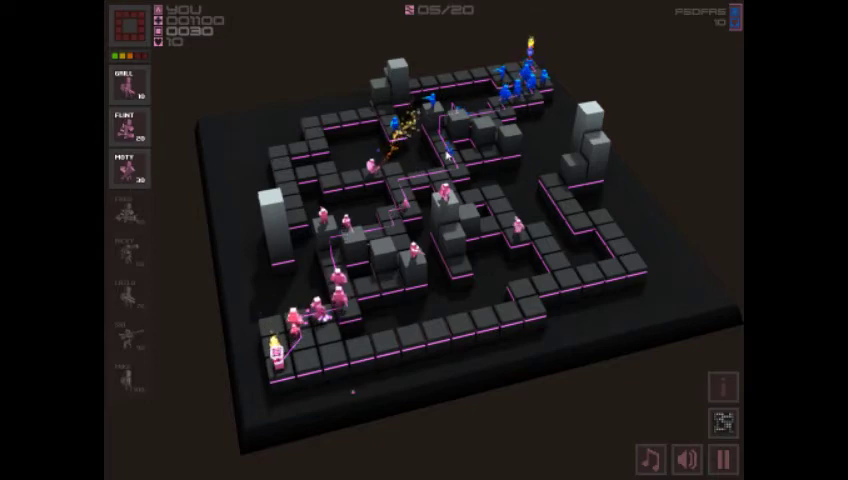
- Check the Flint flamer's range, then move the Ricky rocket unit toward the top corridor
{"action": "left_click", "coordinate": [370, 163]}
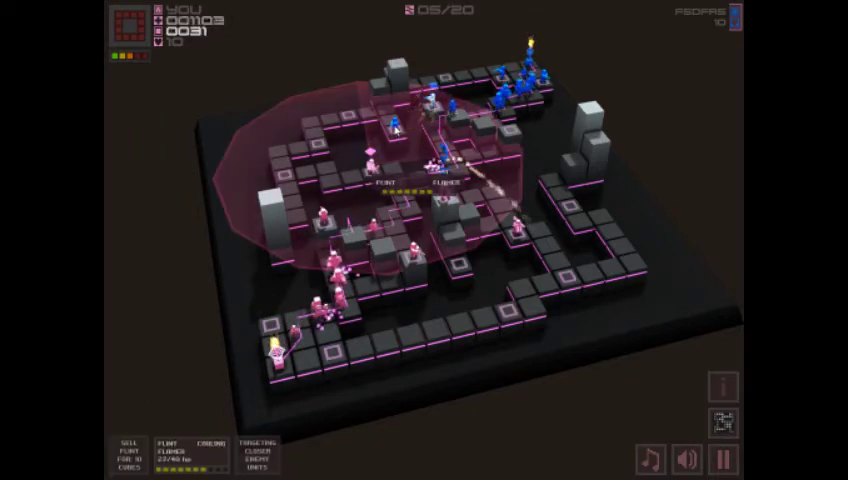
{"action": "left_click", "coordinate": [397, 146]}
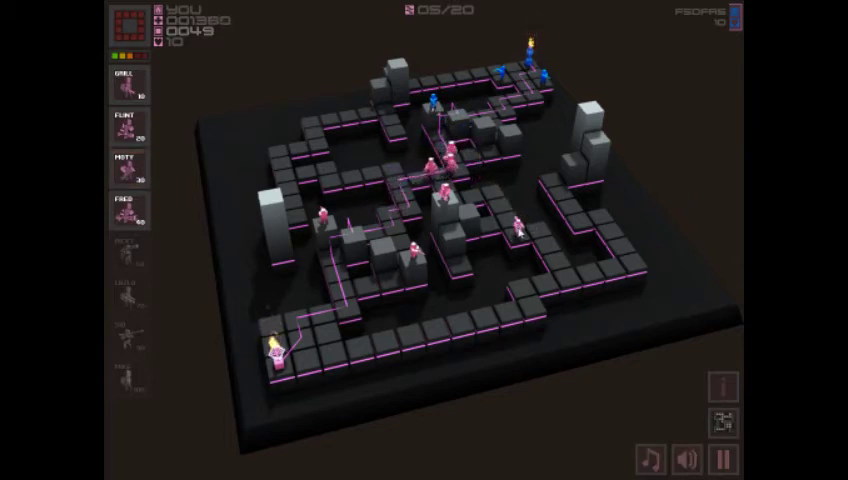
{"action": "left_click", "coordinate": [519, 230]}
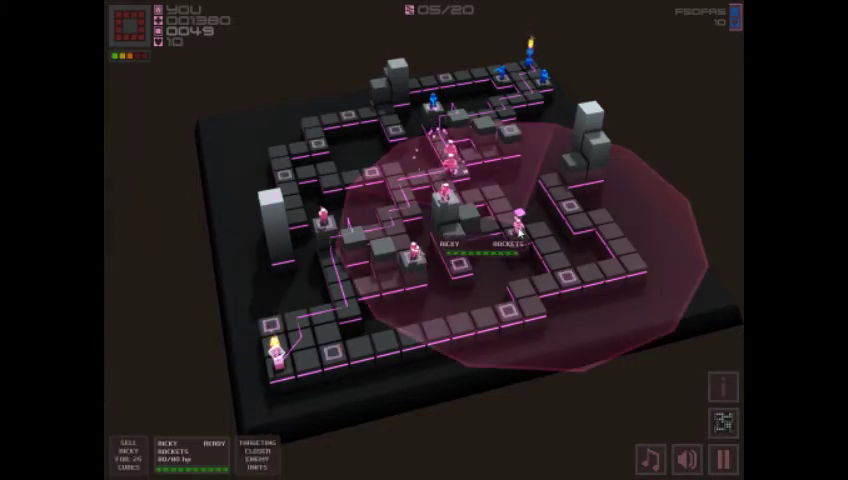
{"action": "left_click", "coordinate": [397, 133]}
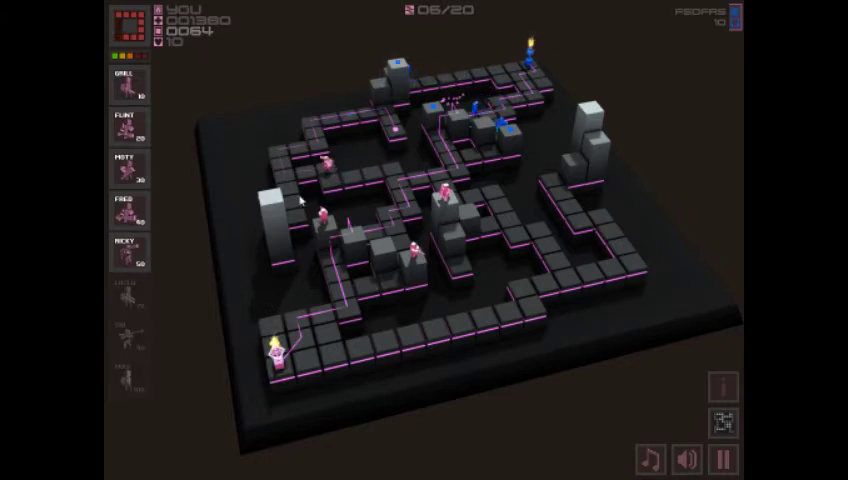
{"action": "left_click", "coordinate": [131, 254]}
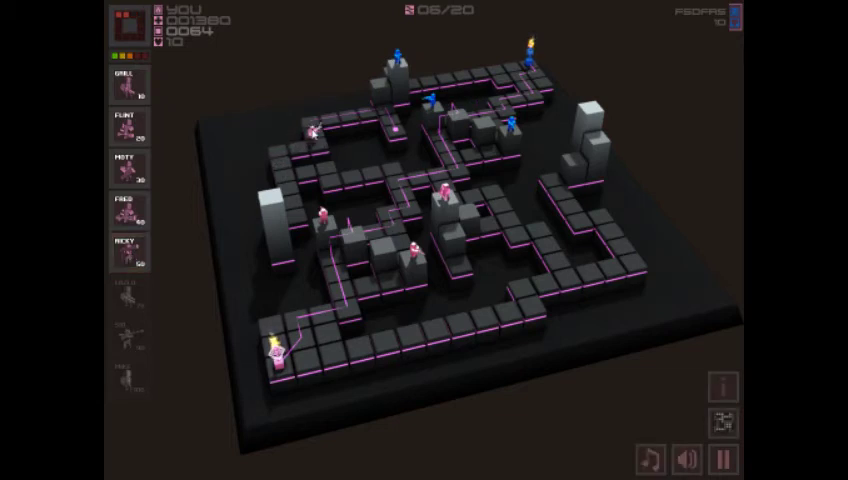
{"action": "left_click", "coordinate": [313, 130]}
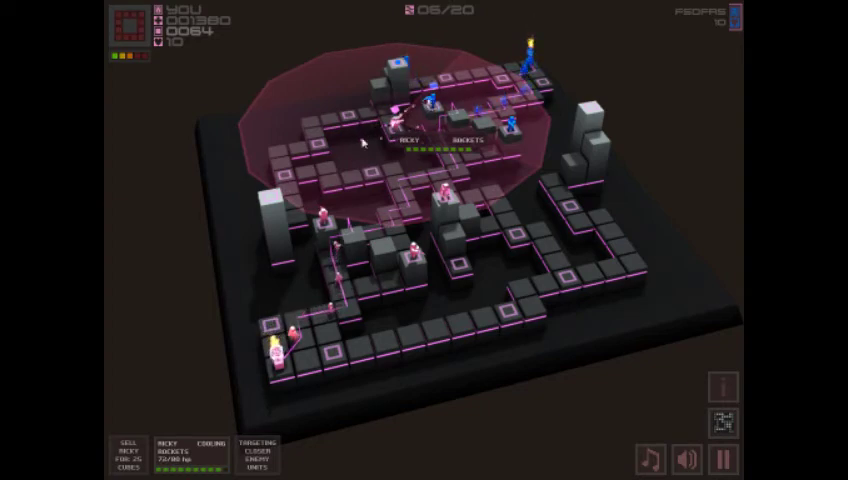
{"action": "left_click", "coordinate": [190, 220]}
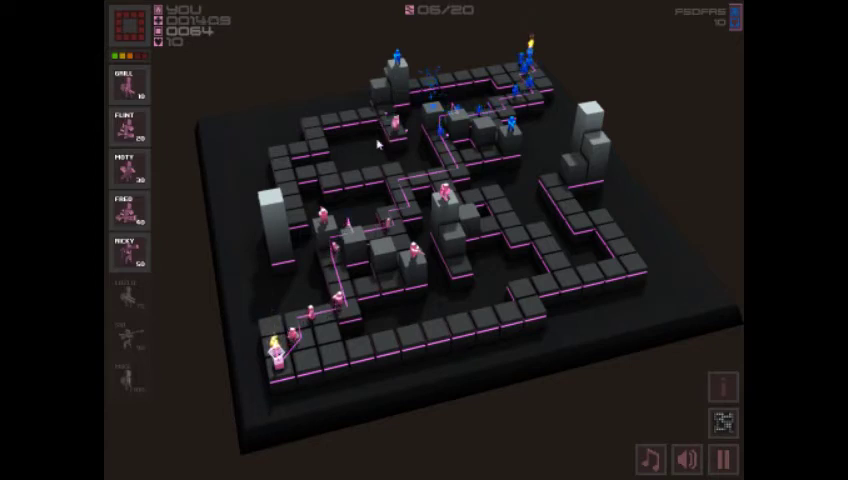
{"action": "left_click", "coordinate": [129, 256]}
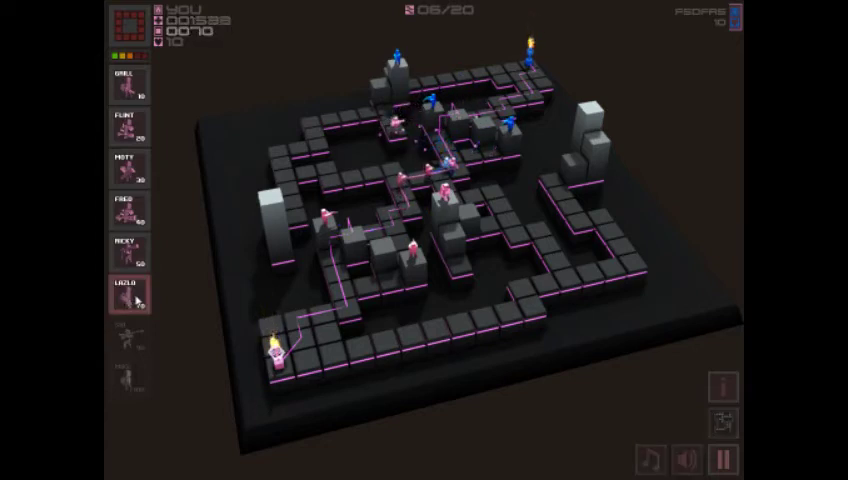
- Select the Lazlo laser-gun unit and place it on a board square
{"action": "left_click", "coordinate": [131, 300]}
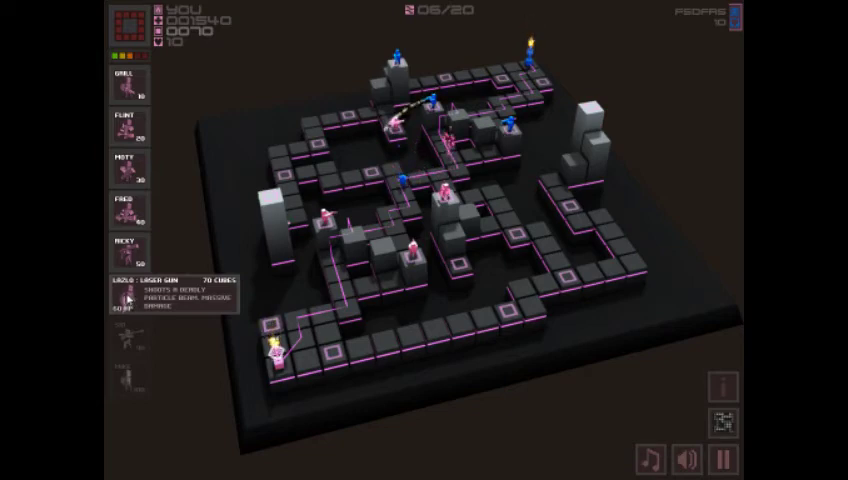
{"action": "left_click", "coordinate": [328, 350]}
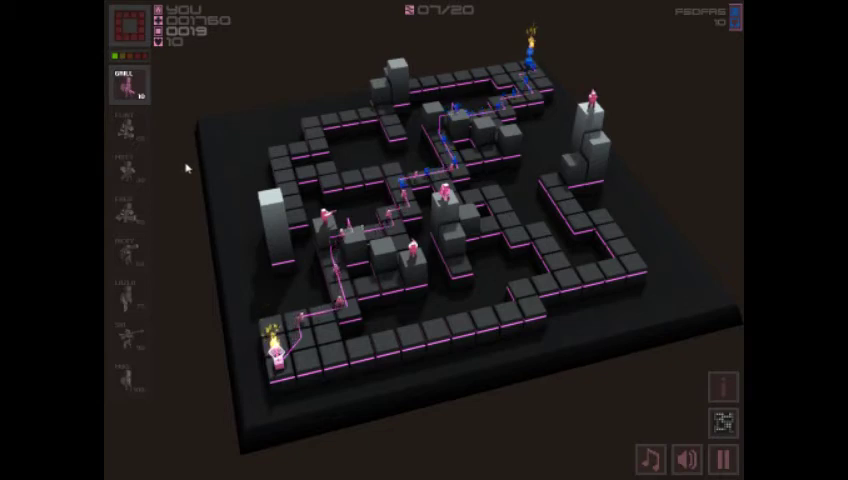
- Choose a Grill pistol unit to deploy in the new match
{"action": "left_click", "coordinate": [142, 98]}
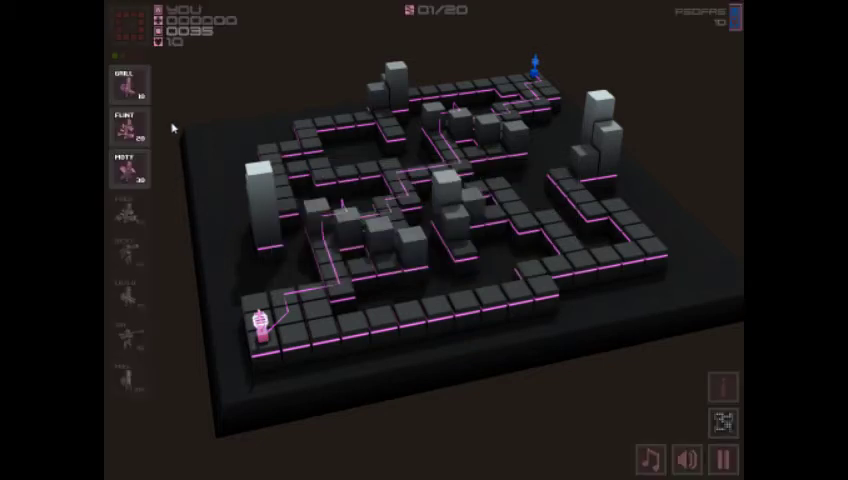
- Start the match and place three Grill units, two at the base and one on a raised block
{"action": "left_click", "coordinate": [127, 85]}
{"action": "left_click", "coordinate": [322, 212]}
{"action": "left_click", "coordinate": [127, 85]}
{"action": "left_click", "coordinate": [446, 175]}
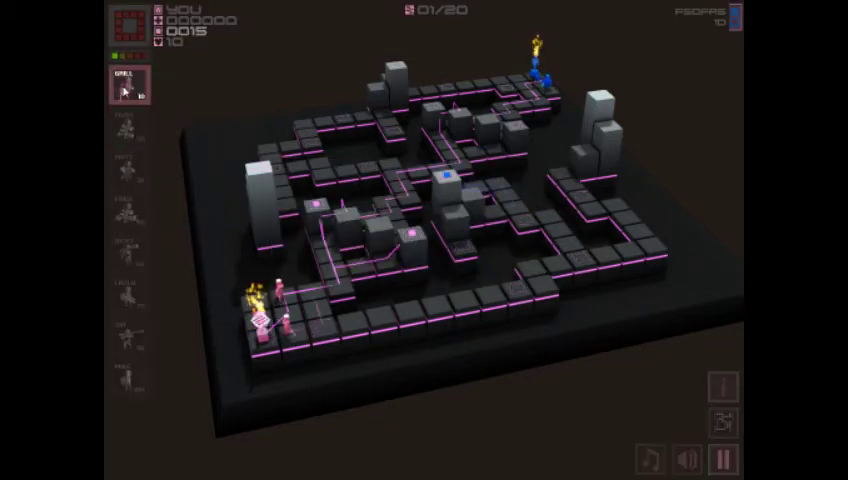
{"action": "left_click", "coordinate": [127, 85]}
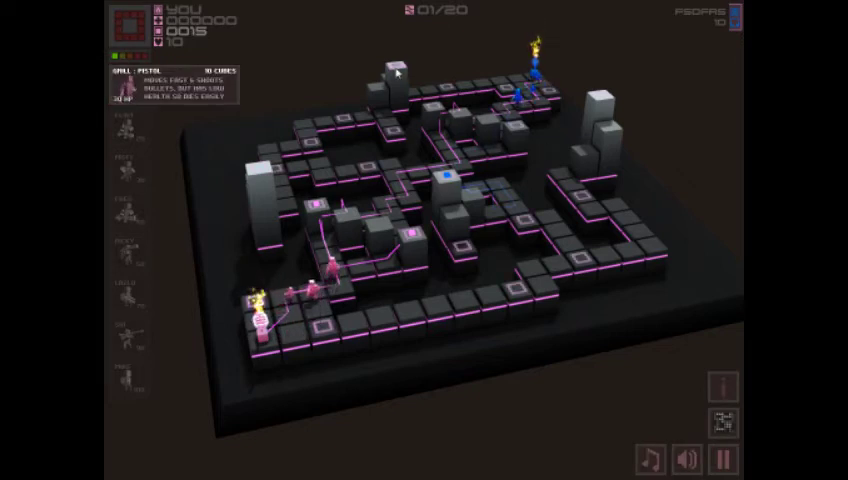
{"action": "left_click", "coordinate": [395, 100]}
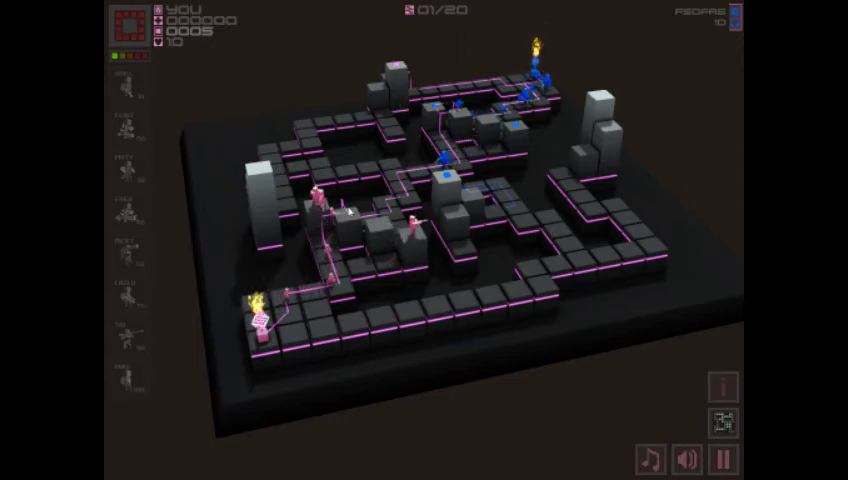
- Rotate the board and check a pink unit's range and stats
{"action": "left_click_drag", "start_coordinate": [495, 200], "coordinate": [425, 207]}
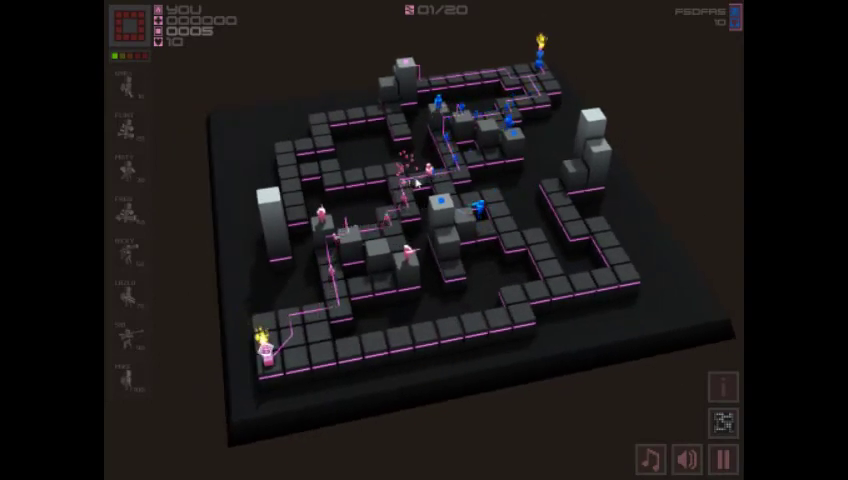
{"action": "left_click", "coordinate": [457, 163]}
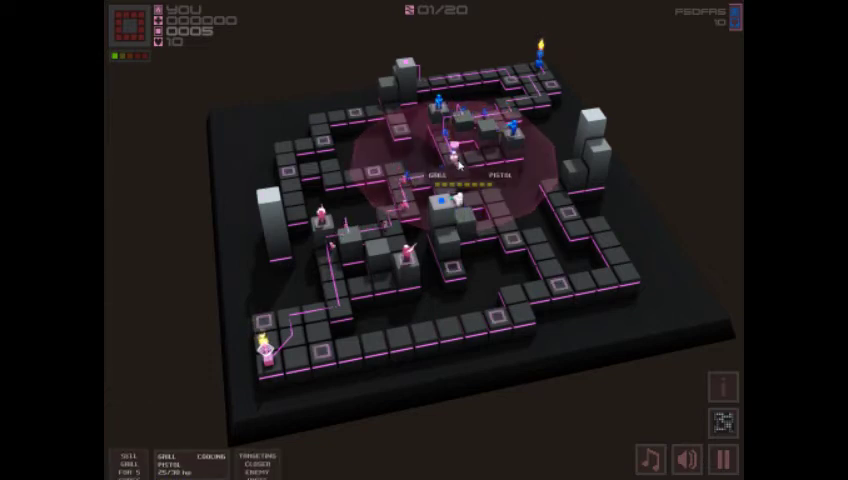
{"action": "left_click", "coordinate": [512, 240]}
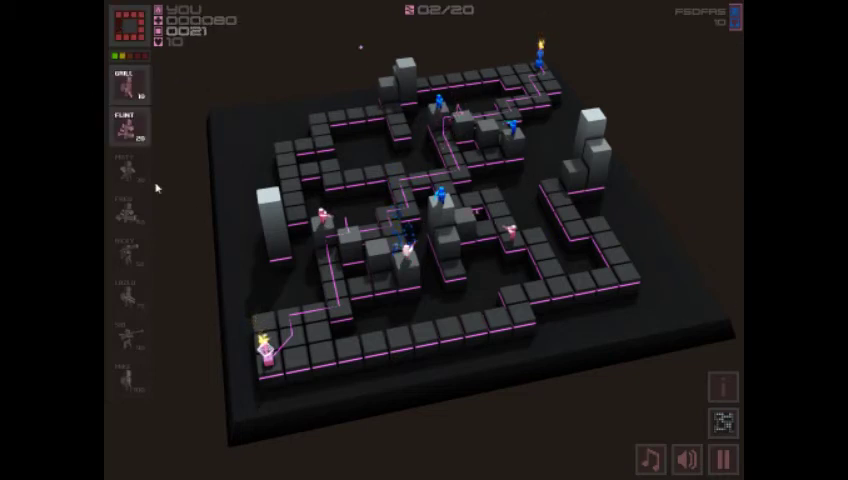
- Place a Flint flamer on a maze tile and briefly check a unit's range
{"action": "left_click", "coordinate": [128, 126]}
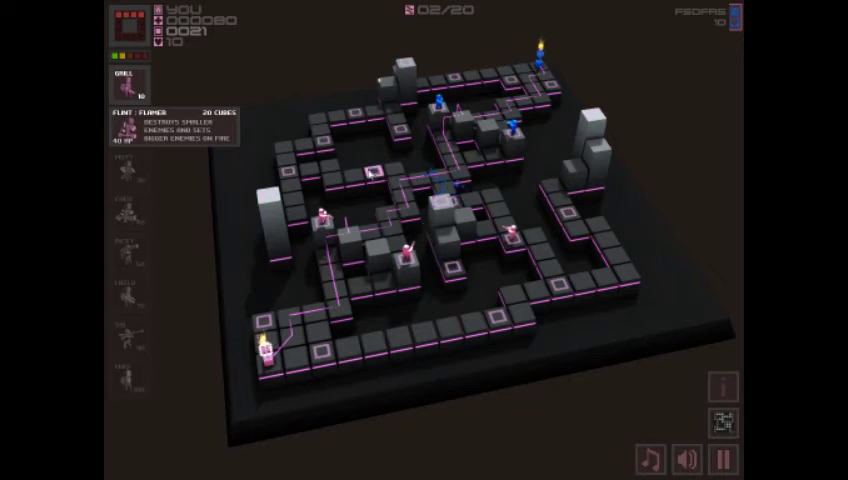
{"action": "left_click", "coordinate": [441, 203]}
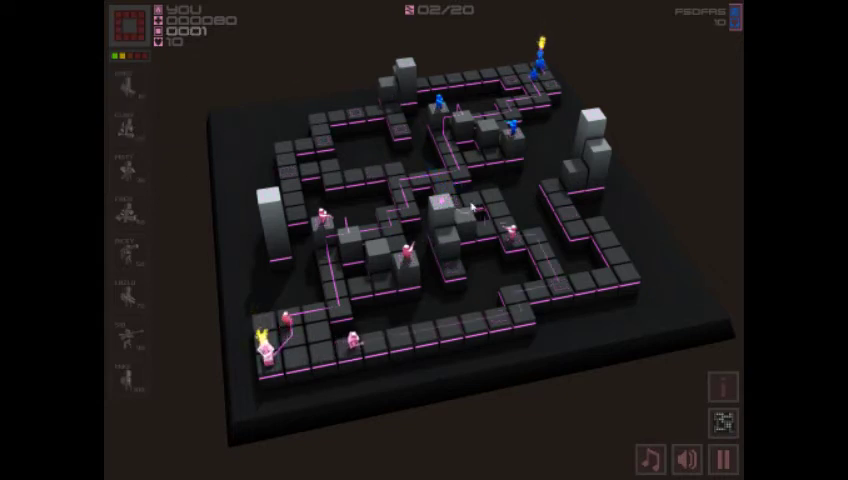
{"action": "left_click", "coordinate": [514, 242]}
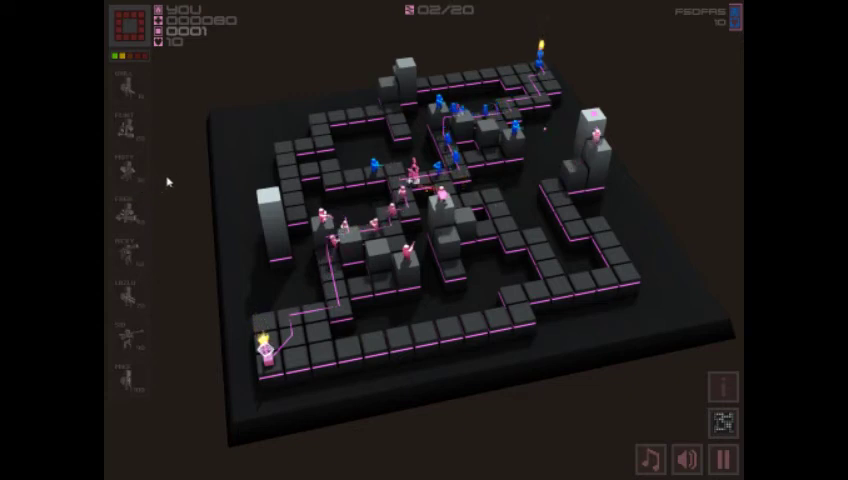
- Inspect the pistol units' range and health, including the central pistol unit
{"action": "left_click", "coordinate": [318, 218]}
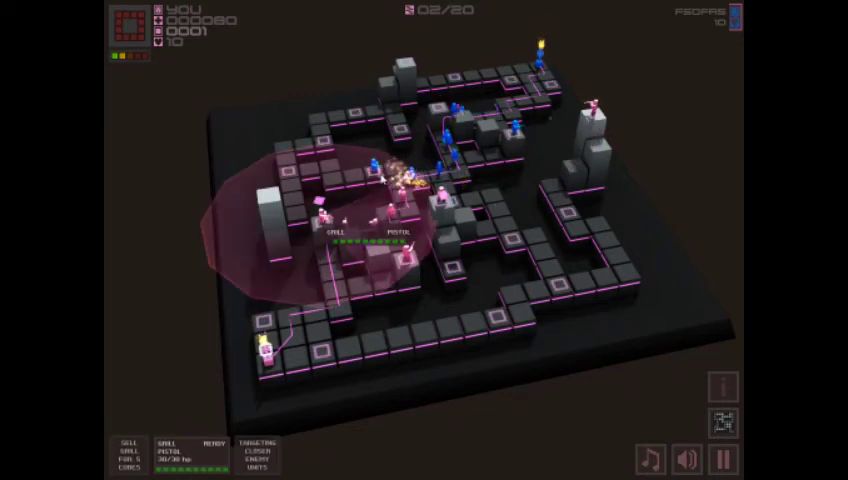
{"action": "left_click", "coordinate": [120, 210]}
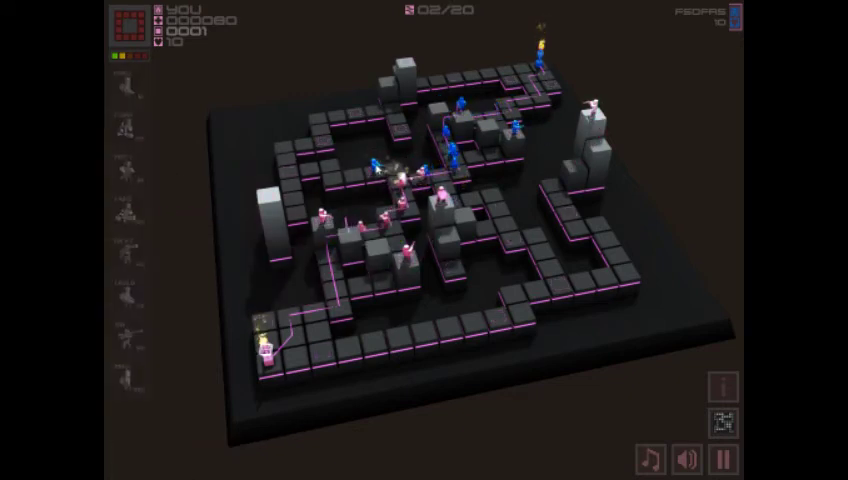
{"action": "left_click", "coordinate": [323, 218]}
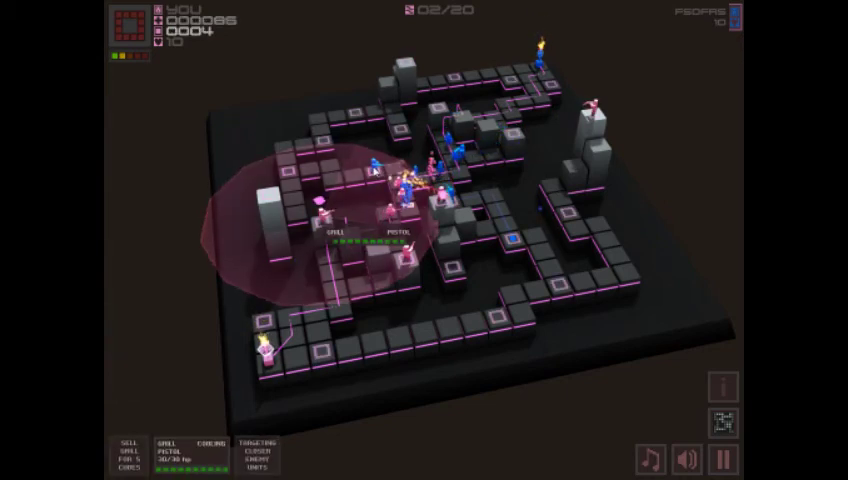
{"action": "left_click", "coordinate": [374, 170]}
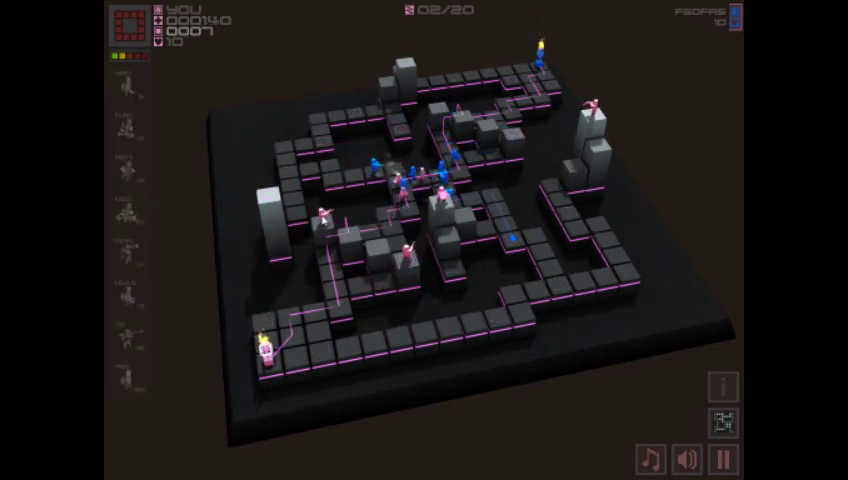
{"action": "left_click", "coordinate": [323, 218]}
{"action": "left_click", "coordinate": [376, 172]}
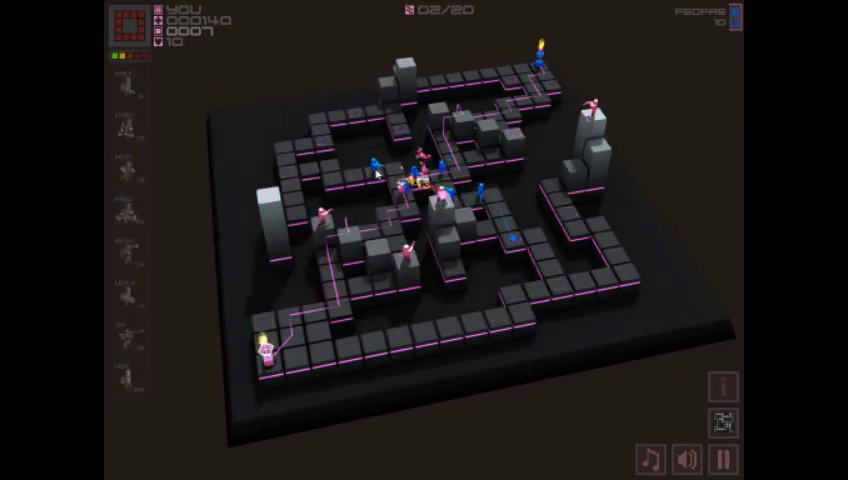
{"action": "left_click", "coordinate": [406, 248]}
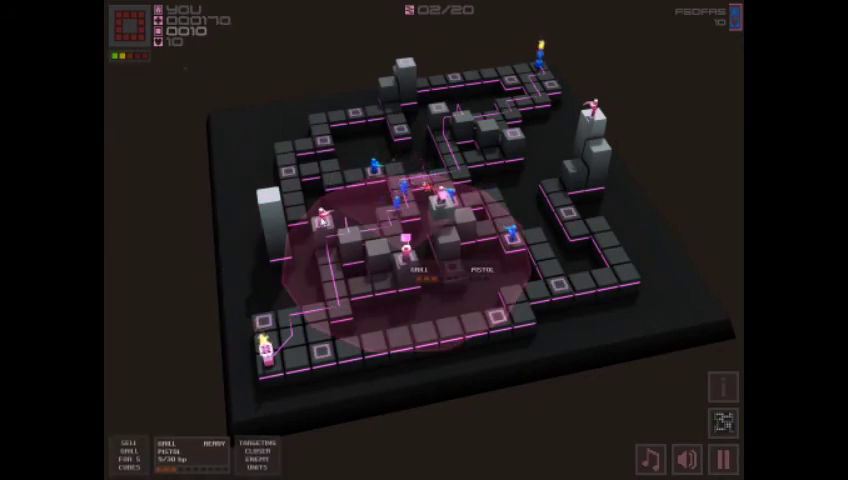
{"action": "left_click", "coordinate": [211, 190]}
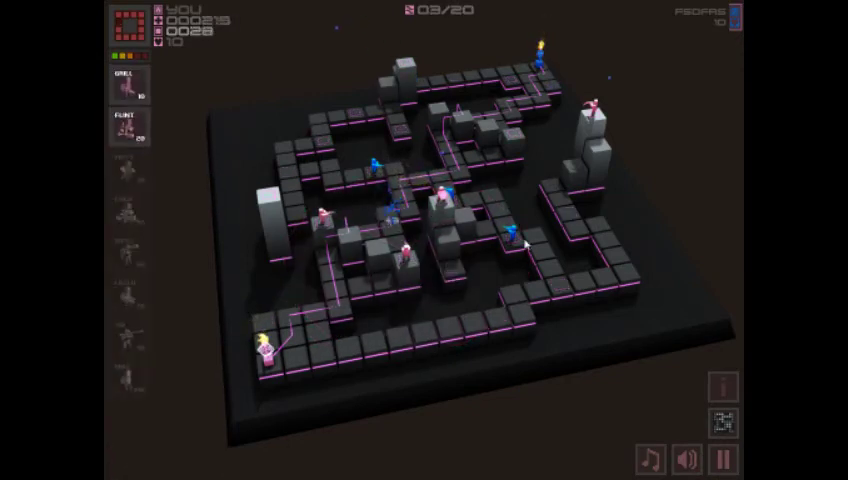
- Check the Flint flamer unit, then deploy a second Flint unit on the maze
{"action": "left_click", "coordinate": [445, 196]}
{"action": "left_click", "coordinate": [513, 238]}
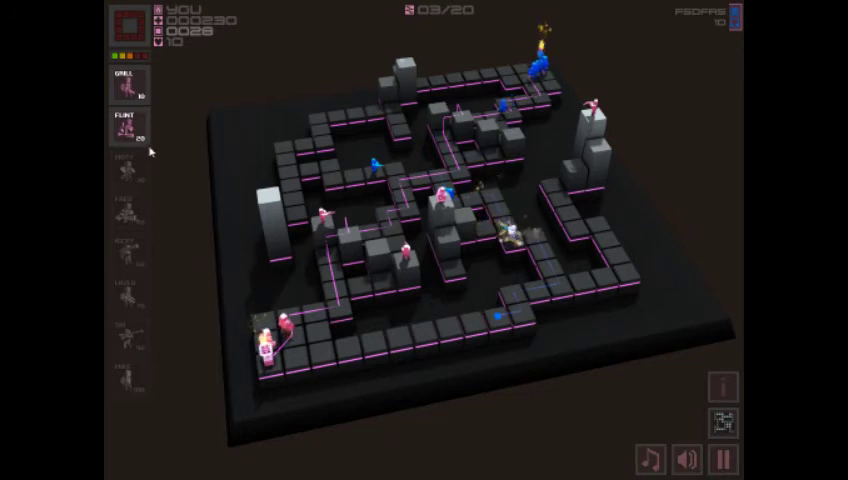
{"action": "left_click", "coordinate": [128, 130]}
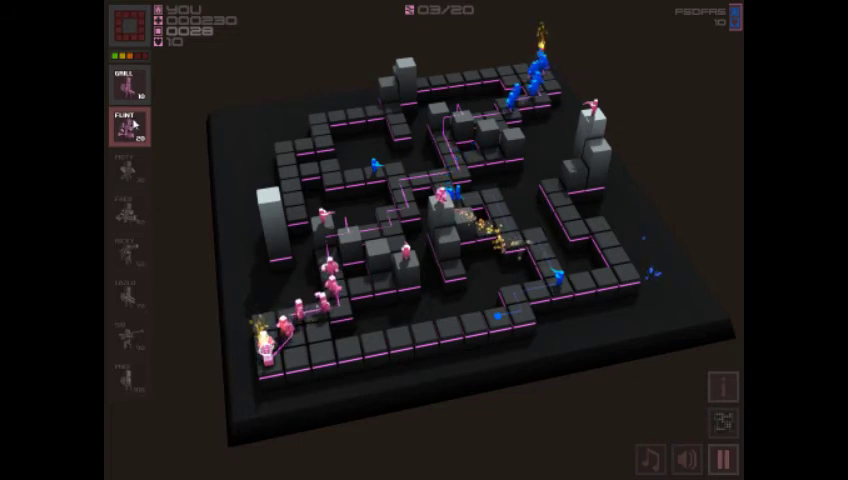
{"action": "left_click", "coordinate": [133, 125]}
{"action": "left_click", "coordinate": [401, 130]}
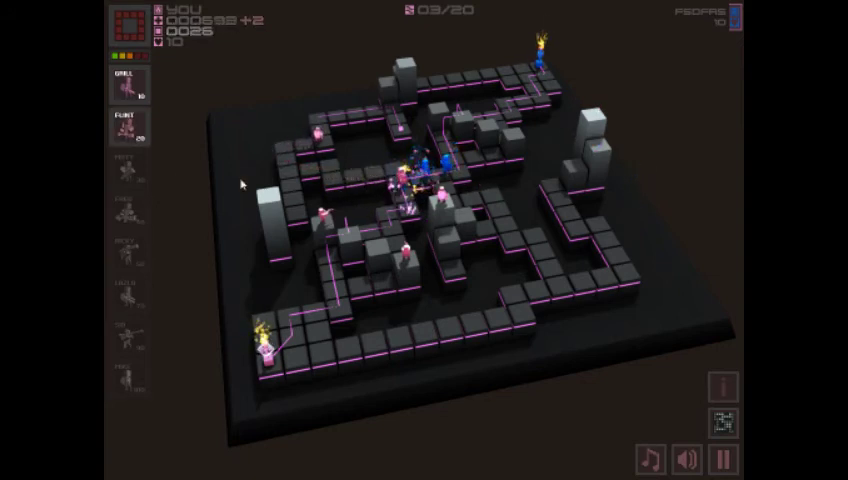
- Select the Misty unit type, rotate the board, and check a pink unit's range
{"action": "left_click", "coordinate": [128, 128]}
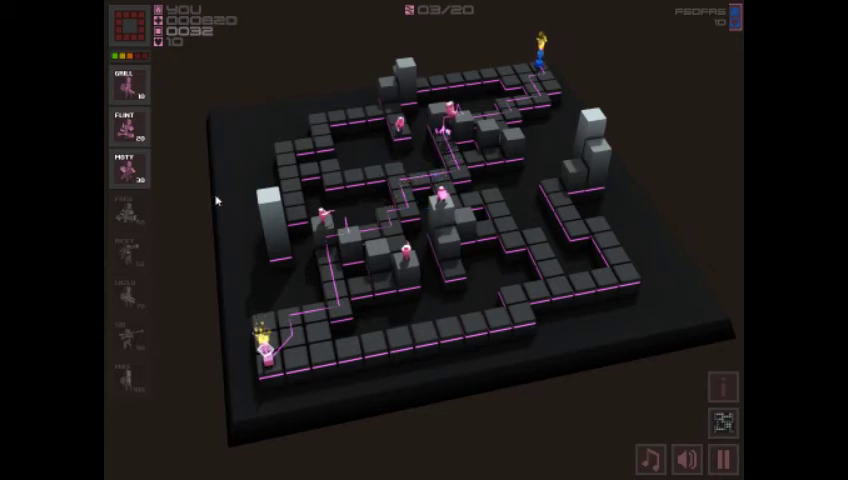
{"action": "left_click", "coordinate": [136, 179]}
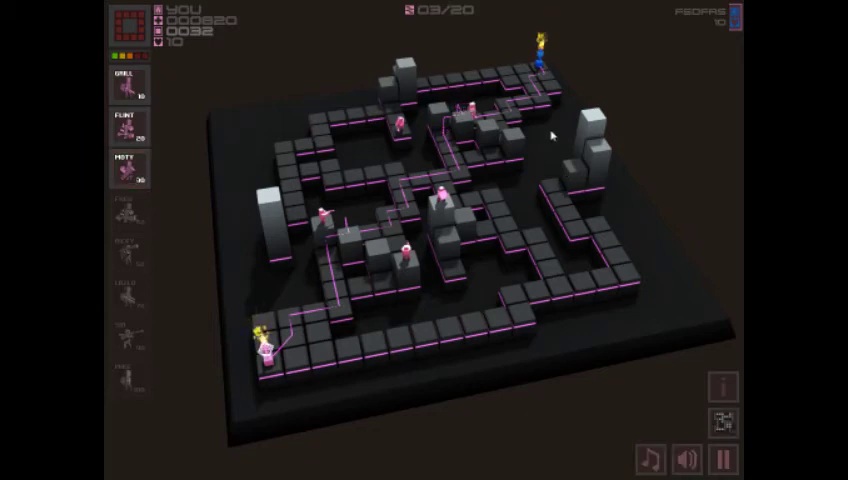
{"action": "mouse_move", "coordinate": [549, 133]}
{"action": "left_mouse_down"}
{"action": "mouse_move", "coordinate": [437, 223]}
{"action": "mouse_move", "coordinate": [580, 181]}
{"action": "mouse_move", "coordinate": [558, 151]}
{"action": "mouse_move", "coordinate": [555, 140]}
{"action": "mouse_move", "coordinate": [571, 165]}
{"action": "mouse_move", "coordinate": [562, 135]}
{"action": "left_mouse_up"}
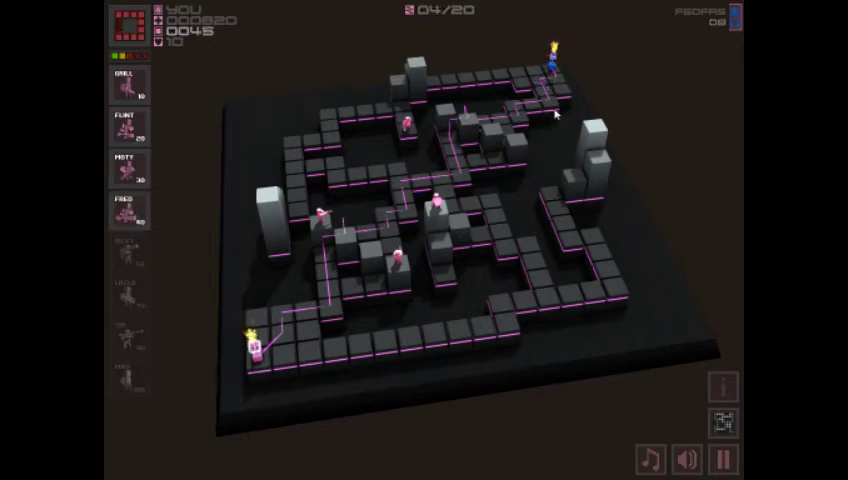
{"action": "mouse_move", "coordinate": [453, 275]}
{"action": "left_mouse_down"}
{"action": "mouse_move", "coordinate": [553, 229]}
{"action": "mouse_move", "coordinate": [536, 240]}
{"action": "left_mouse_up"}
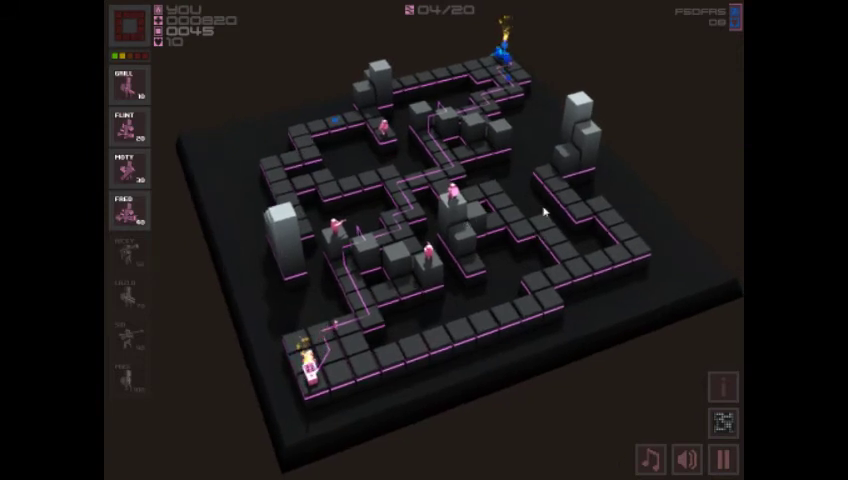
{"action": "left_click_drag", "start_coordinate": [541, 218], "coordinate": [517, 243]}
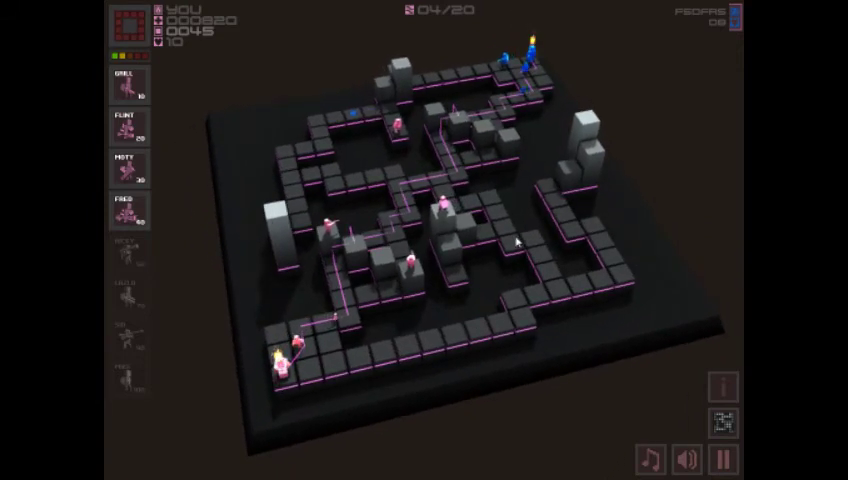
{"action": "left_click", "coordinate": [398, 127]}
{"action": "left_click", "coordinate": [419, 100]}
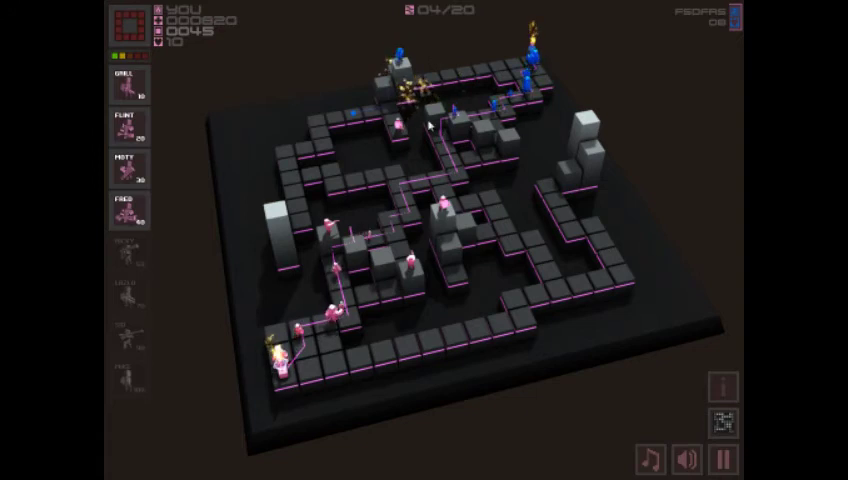
- Try and cancel the FRED card, review the flamer's range and health, then select RICKY
{"action": "left_click", "coordinate": [130, 211]}
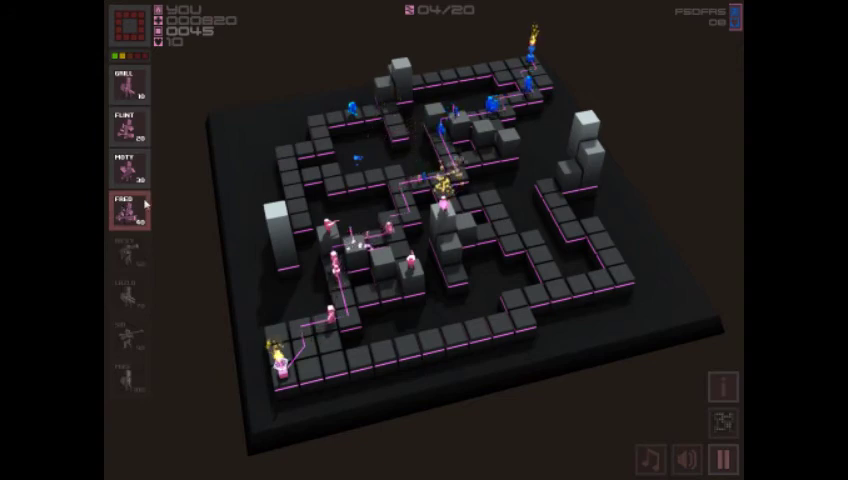
{"action": "left_click", "coordinate": [274, 190]}
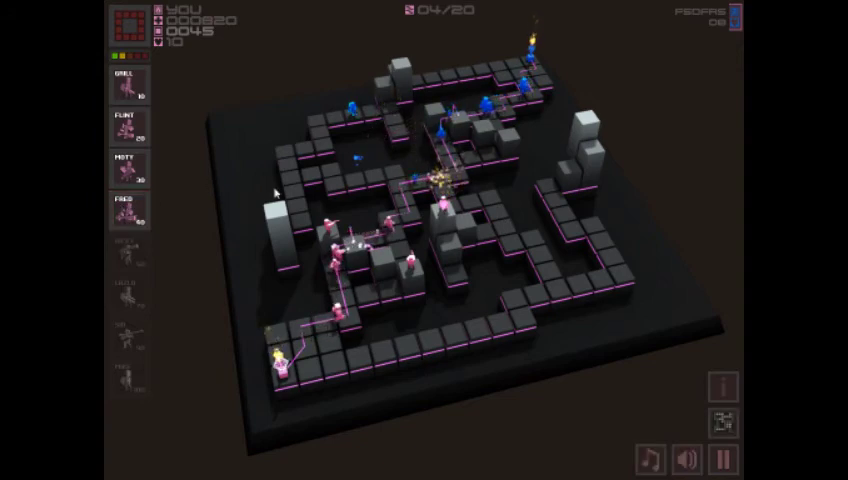
{"action": "left_click", "coordinate": [141, 221]}
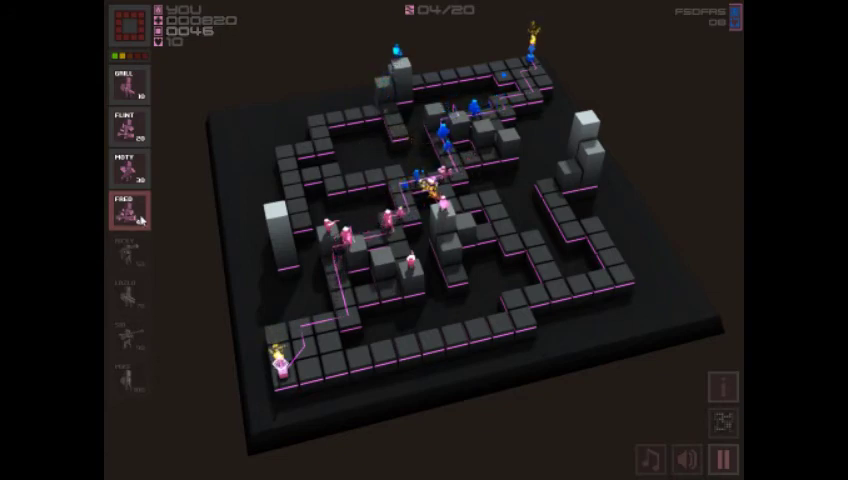
{"action": "left_click", "coordinate": [141, 221]}
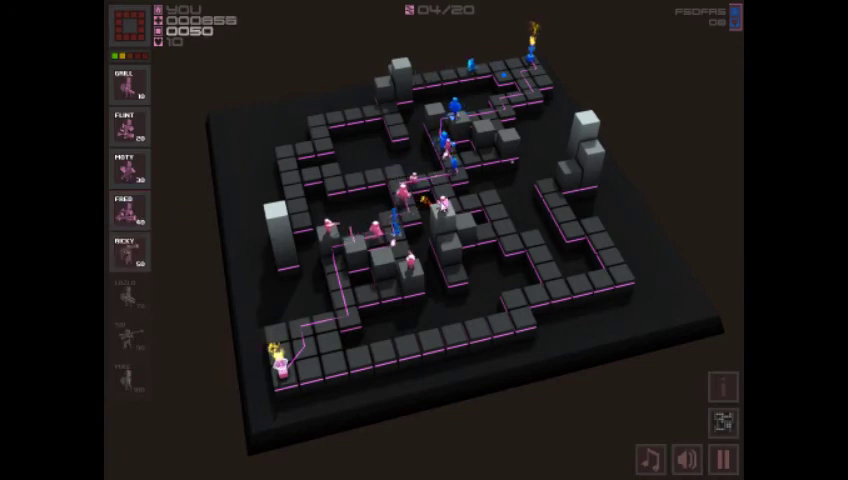
{"action": "left_click", "coordinate": [443, 200]}
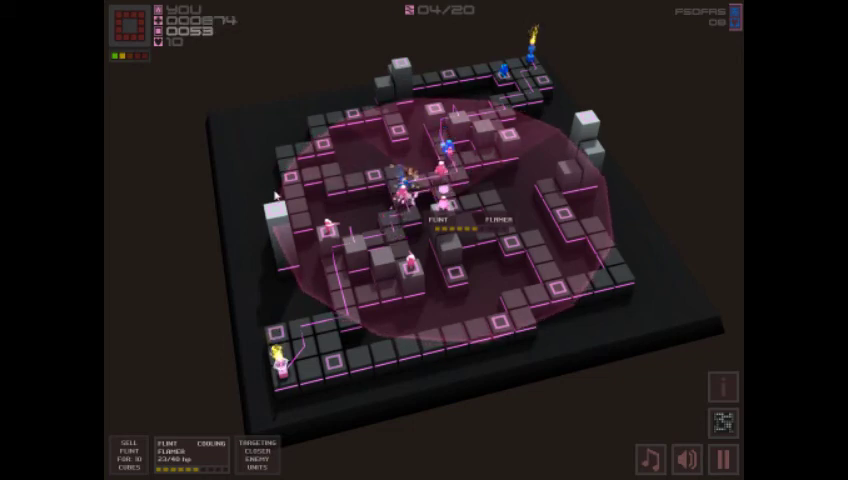
{"action": "left_click", "coordinate": [223, 208]}
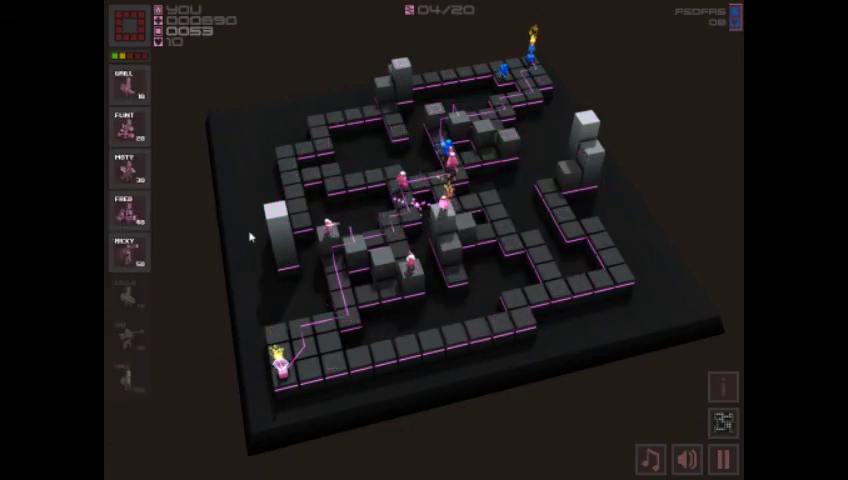
{"action": "left_click", "coordinate": [131, 254]}
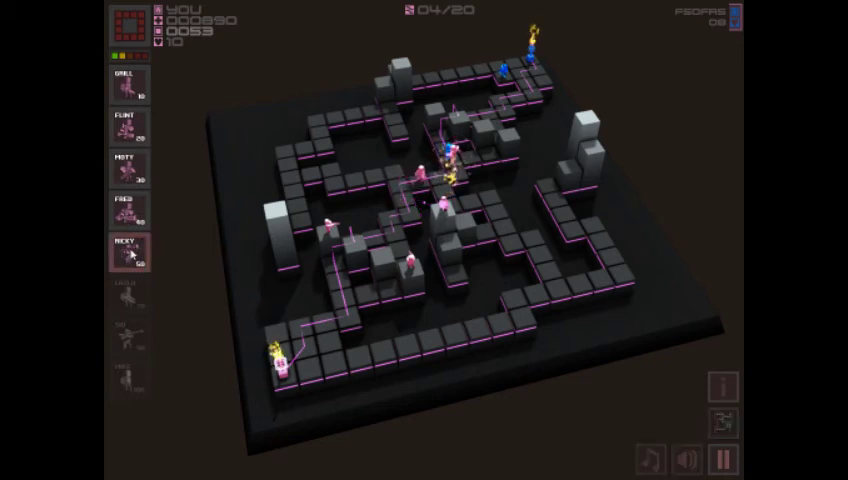
- Build a RICKY rocket unit for 50 cubes atop the tall upper-right pillar
{"action": "left_click", "coordinate": [131, 254]}
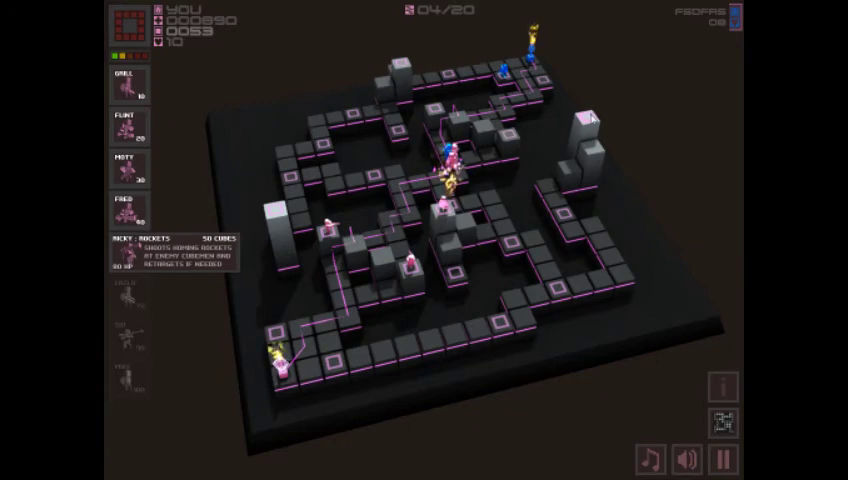
{"action": "left_click", "coordinate": [295, 362]}
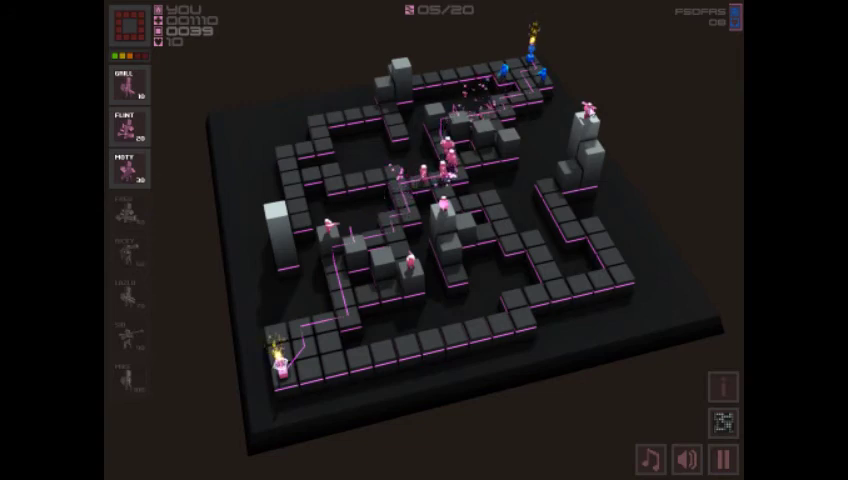
{"action": "left_click", "coordinate": [588, 108]}
{"action": "left_click", "coordinate": [546, 88]}
{"action": "left_click", "coordinate": [588, 108]}
{"action": "left_click", "coordinate": [542, 80]}
{"action": "left_click", "coordinate": [586, 114]}
{"action": "left_click", "coordinate": [510, 118]}
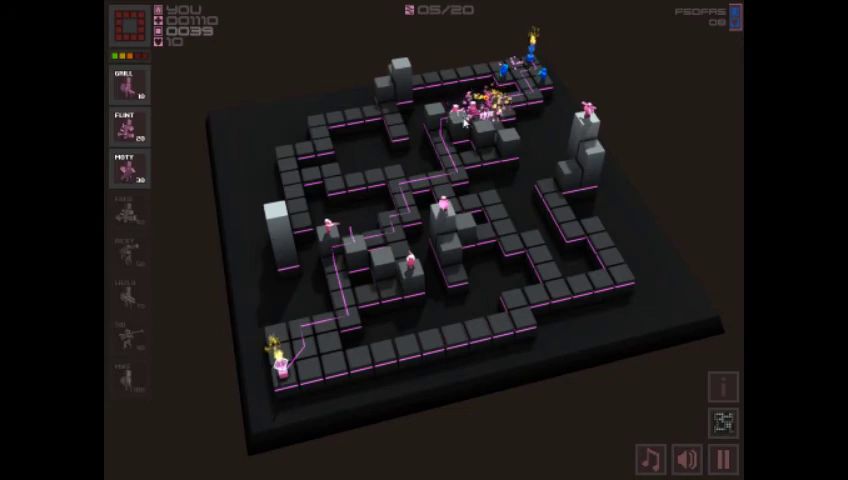
{"action": "left_click", "coordinate": [588, 110]}
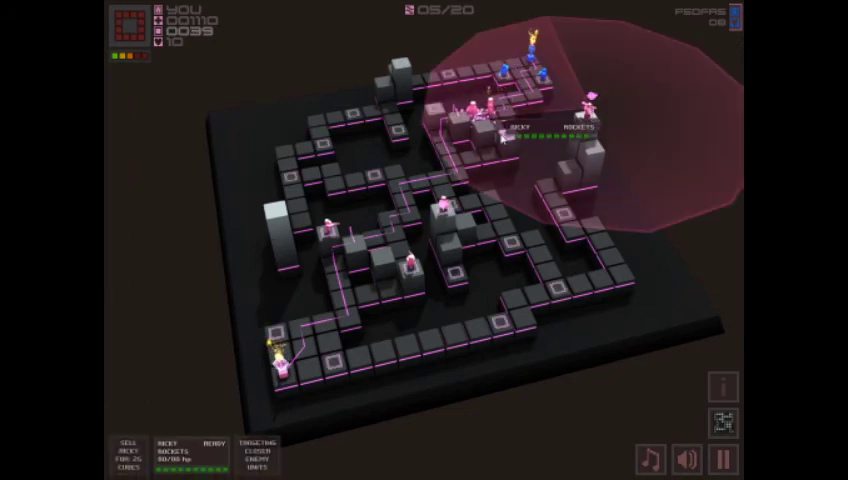
{"action": "left_click", "coordinate": [510, 135]}
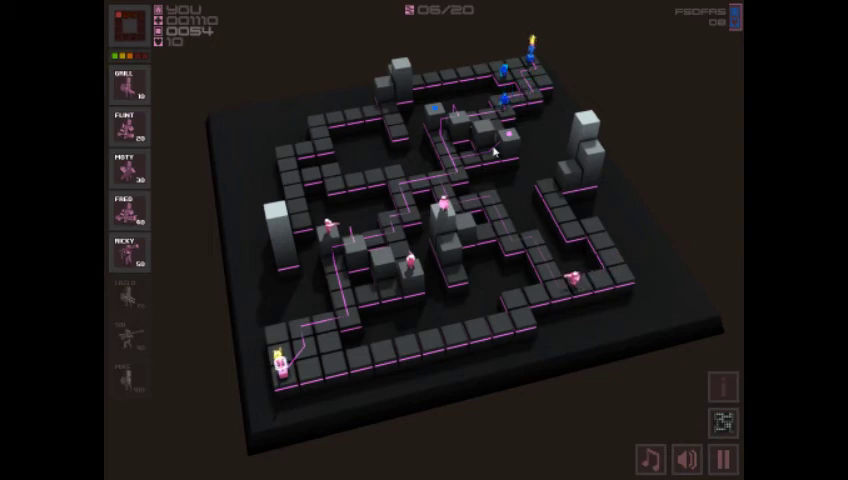
- View the Flint flamer's range dome, then the Ricky rocket unit's details
{"action": "left_click", "coordinate": [441, 213]}
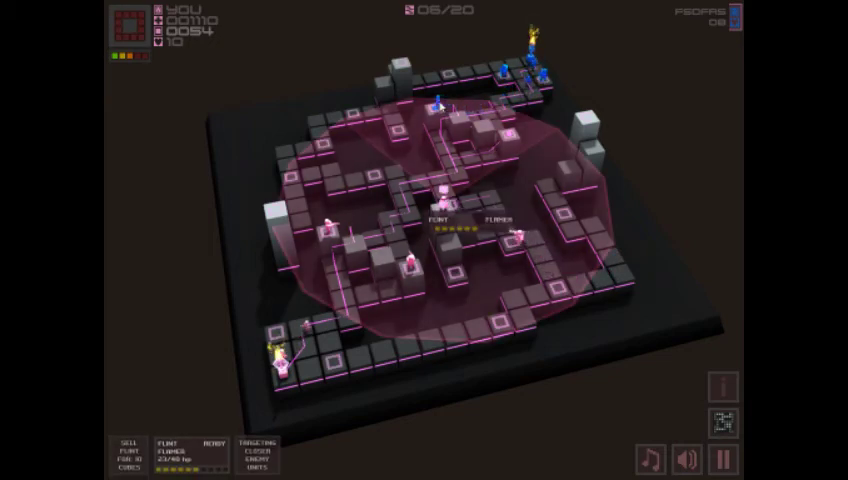
{"action": "left_click", "coordinate": [454, 178]}
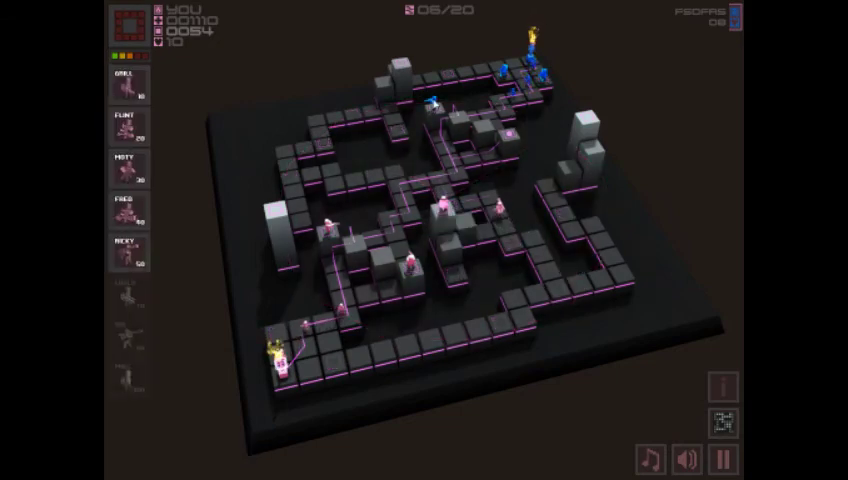
{"action": "left_click", "coordinate": [443, 207]}
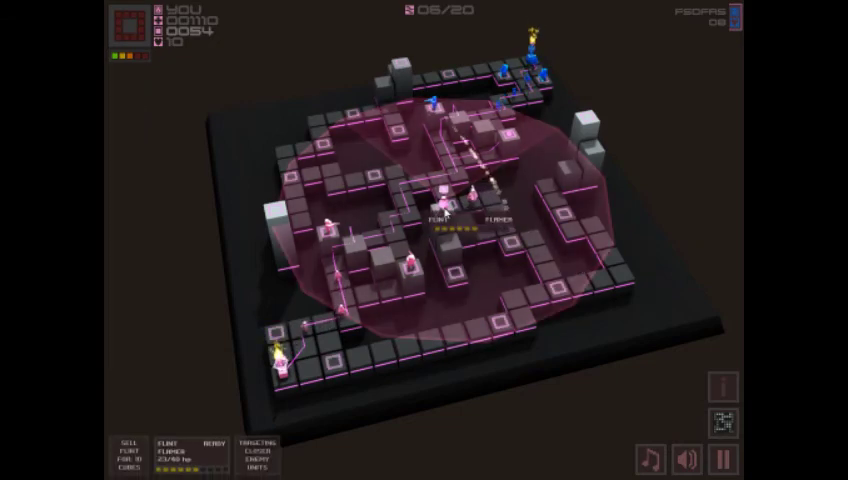
{"action": "left_click", "coordinate": [443, 170]}
{"action": "left_click", "coordinate": [447, 120]}
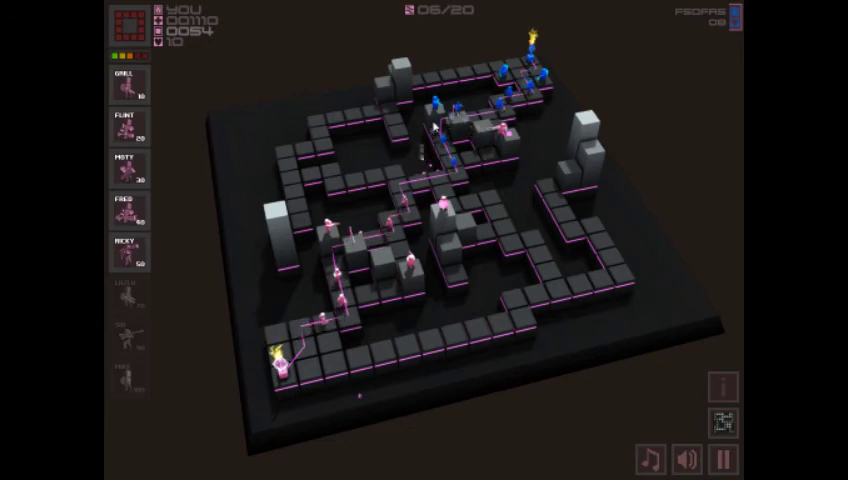
- Recheck the Ricky rocket unit's range and health several times, leaving it selected
{"action": "left_click", "coordinate": [508, 127]}
{"action": "left_click", "coordinate": [437, 105]}
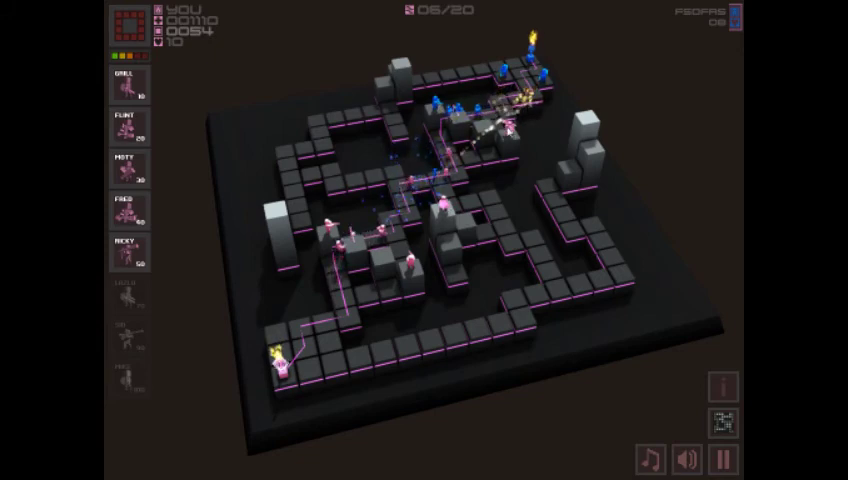
{"action": "left_click", "coordinate": [508, 127]}
{"action": "key", "text": "Escape"}
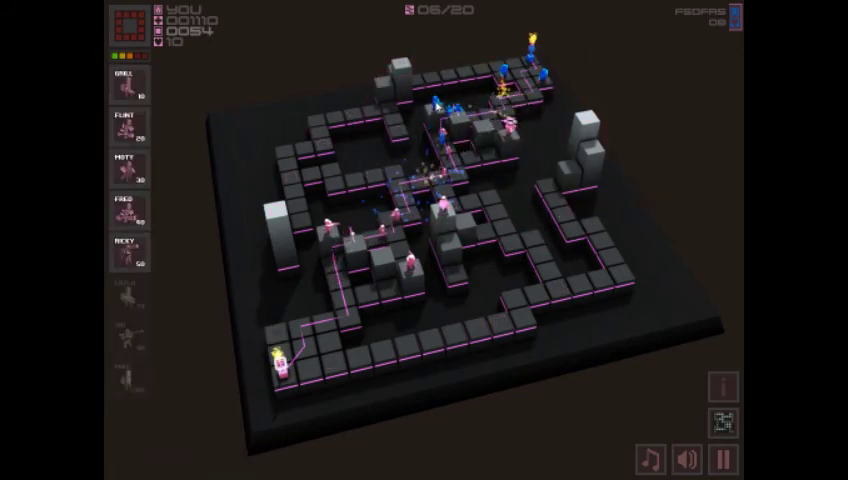
{"action": "left_click", "coordinate": [508, 127]}
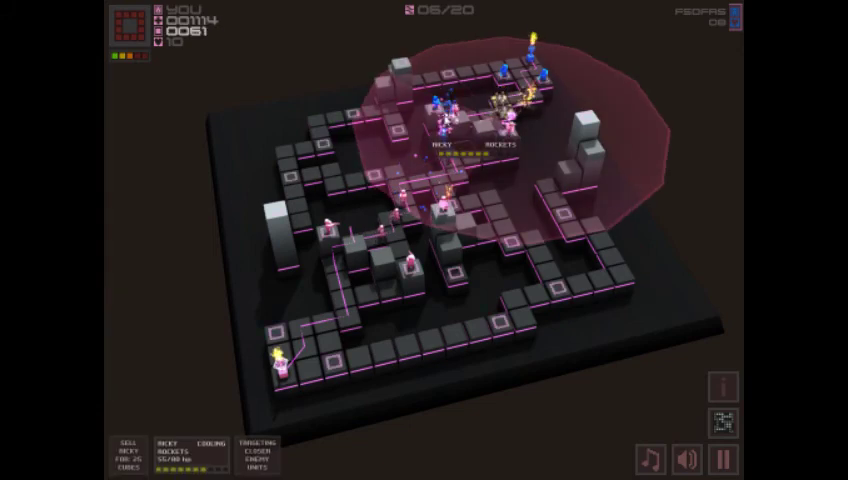
{"action": "key", "text": "Escape"}
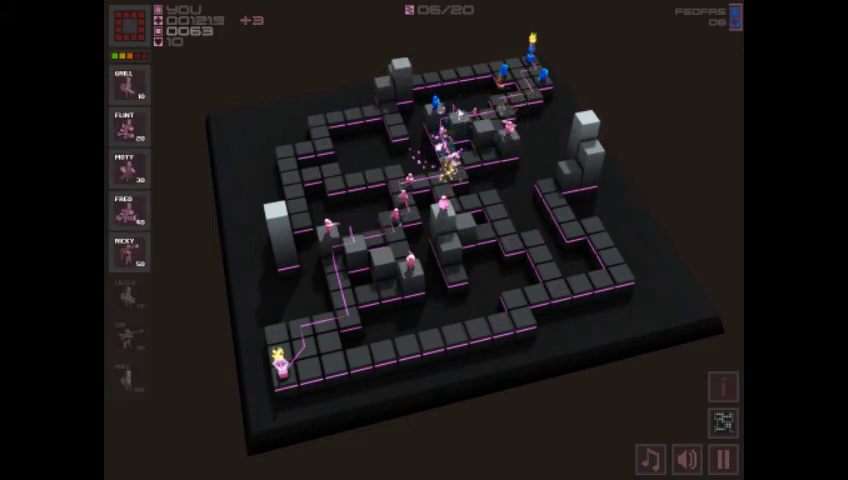
{"action": "left_click", "coordinate": [509, 134]}
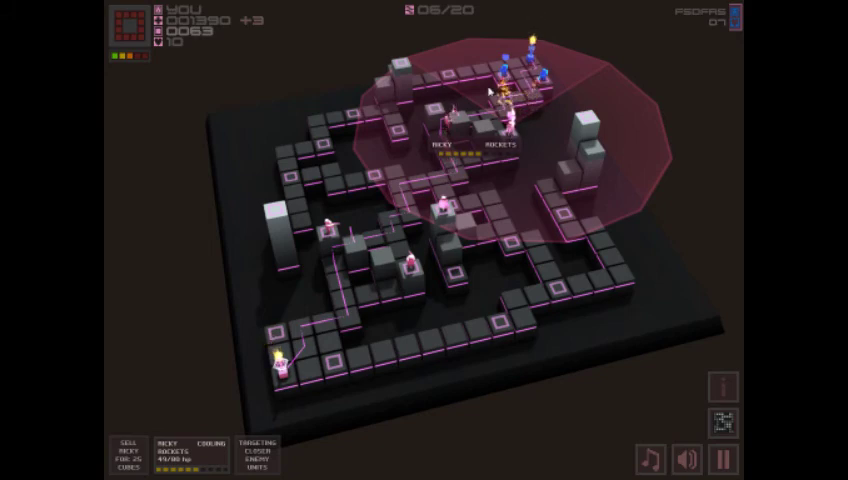
{"action": "left_click", "coordinate": [390, 40]}
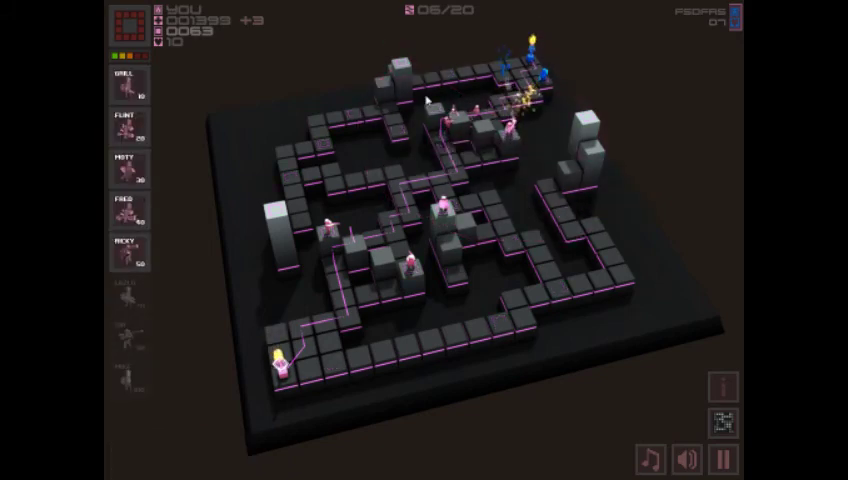
{"action": "left_click", "coordinate": [508, 124]}
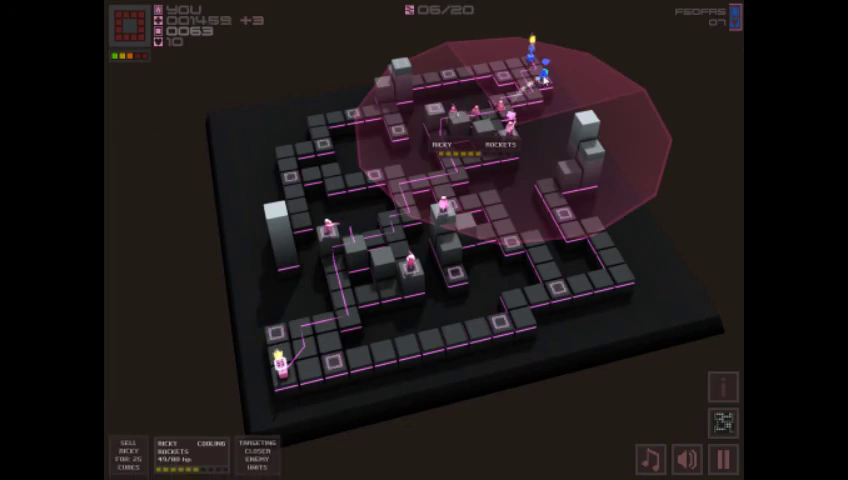
- Deselect Ricky and place a LAZLO laser unit beside the bottom-left pink base
{"action": "left_click", "coordinate": [390, 40]}
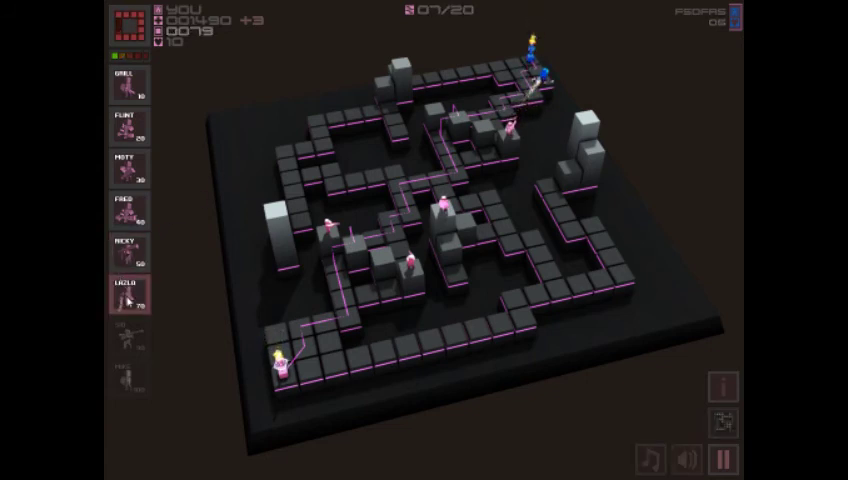
{"action": "left_click", "coordinate": [130, 300]}
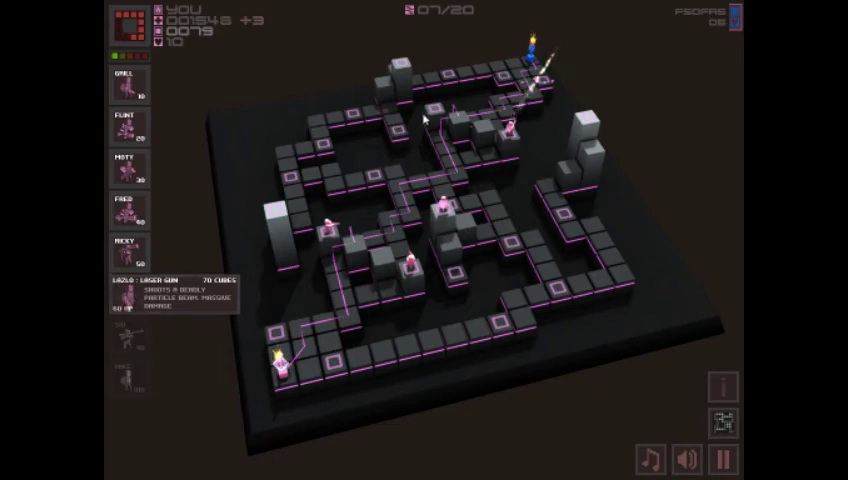
{"action": "left_click", "coordinate": [435, 112]}
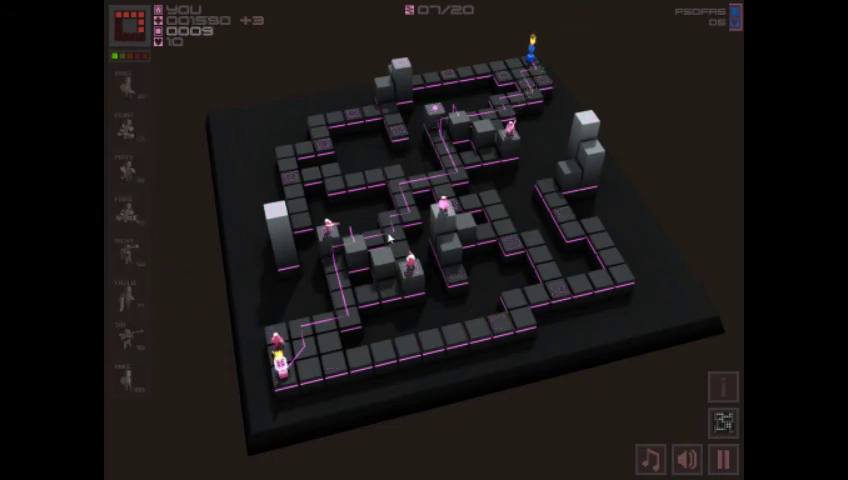